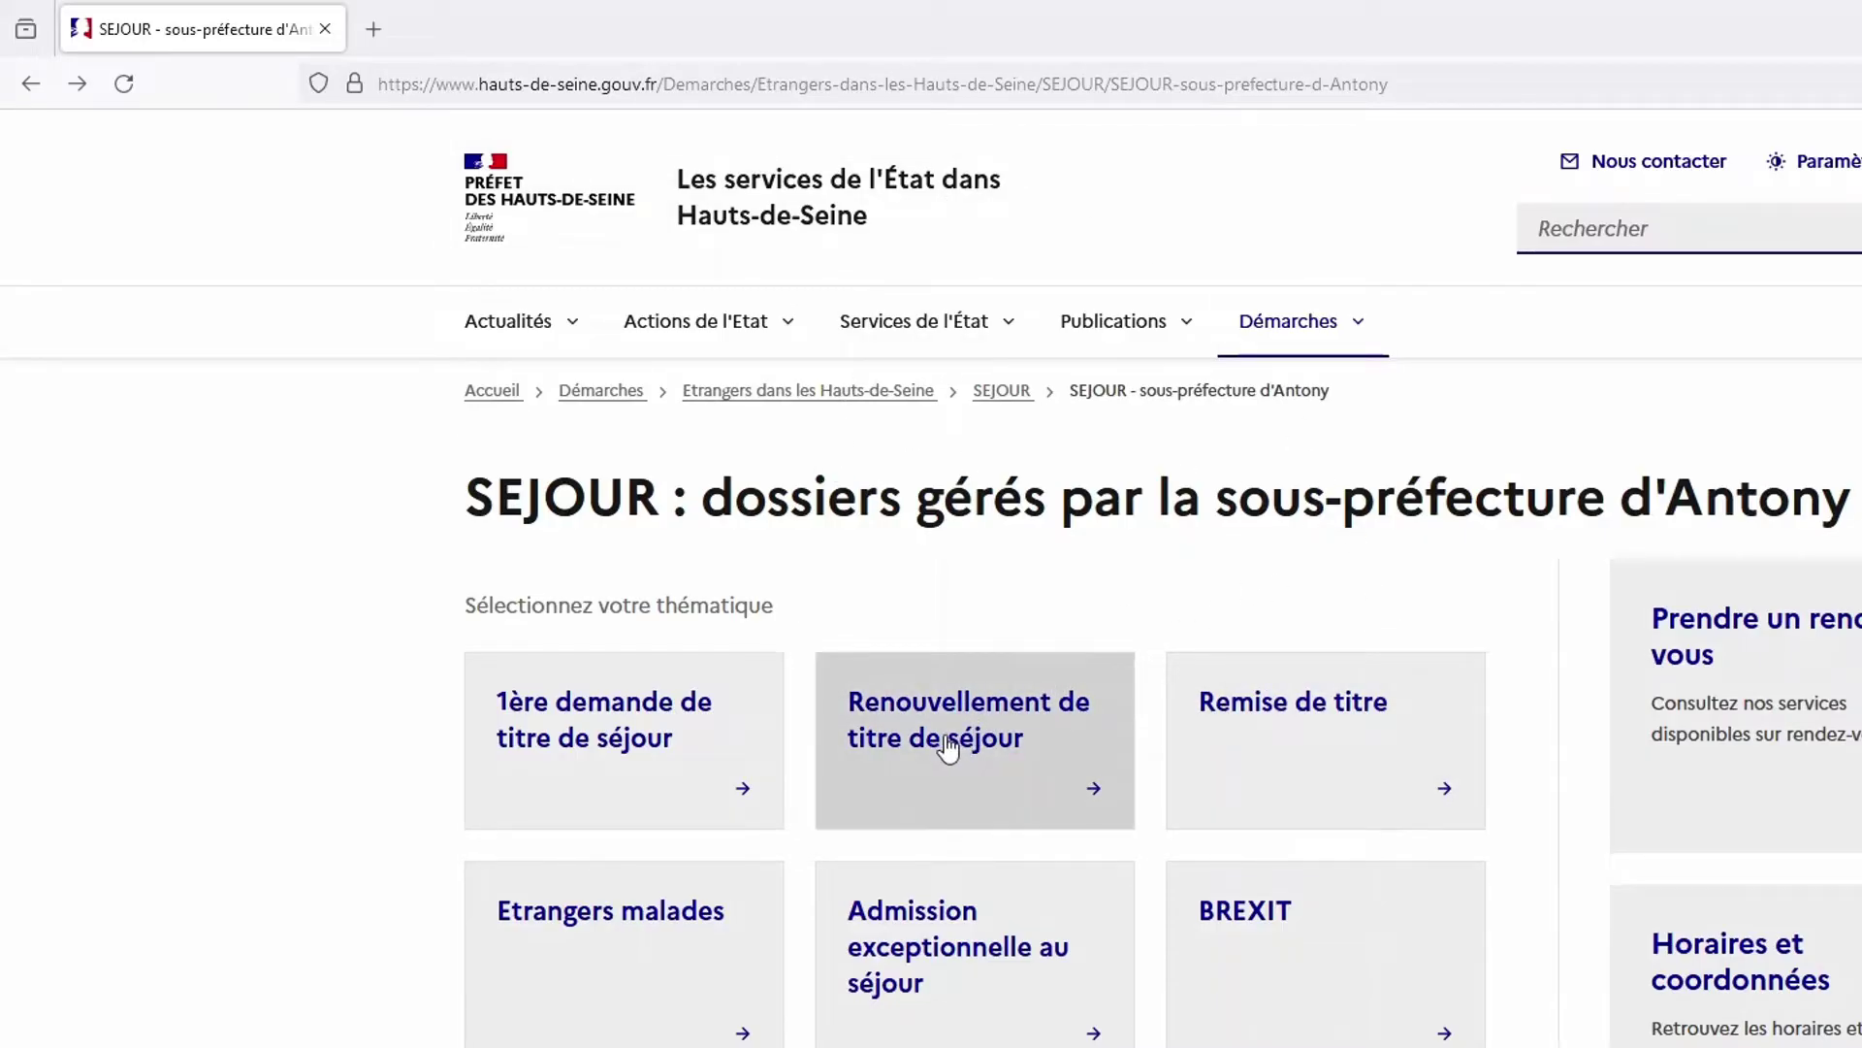
Step: Open the Antony sous-préfecture's residence permit renewal page for professional immigration and go to the Salarié - Code Agdref 1203 section
left_click(1006, 750)
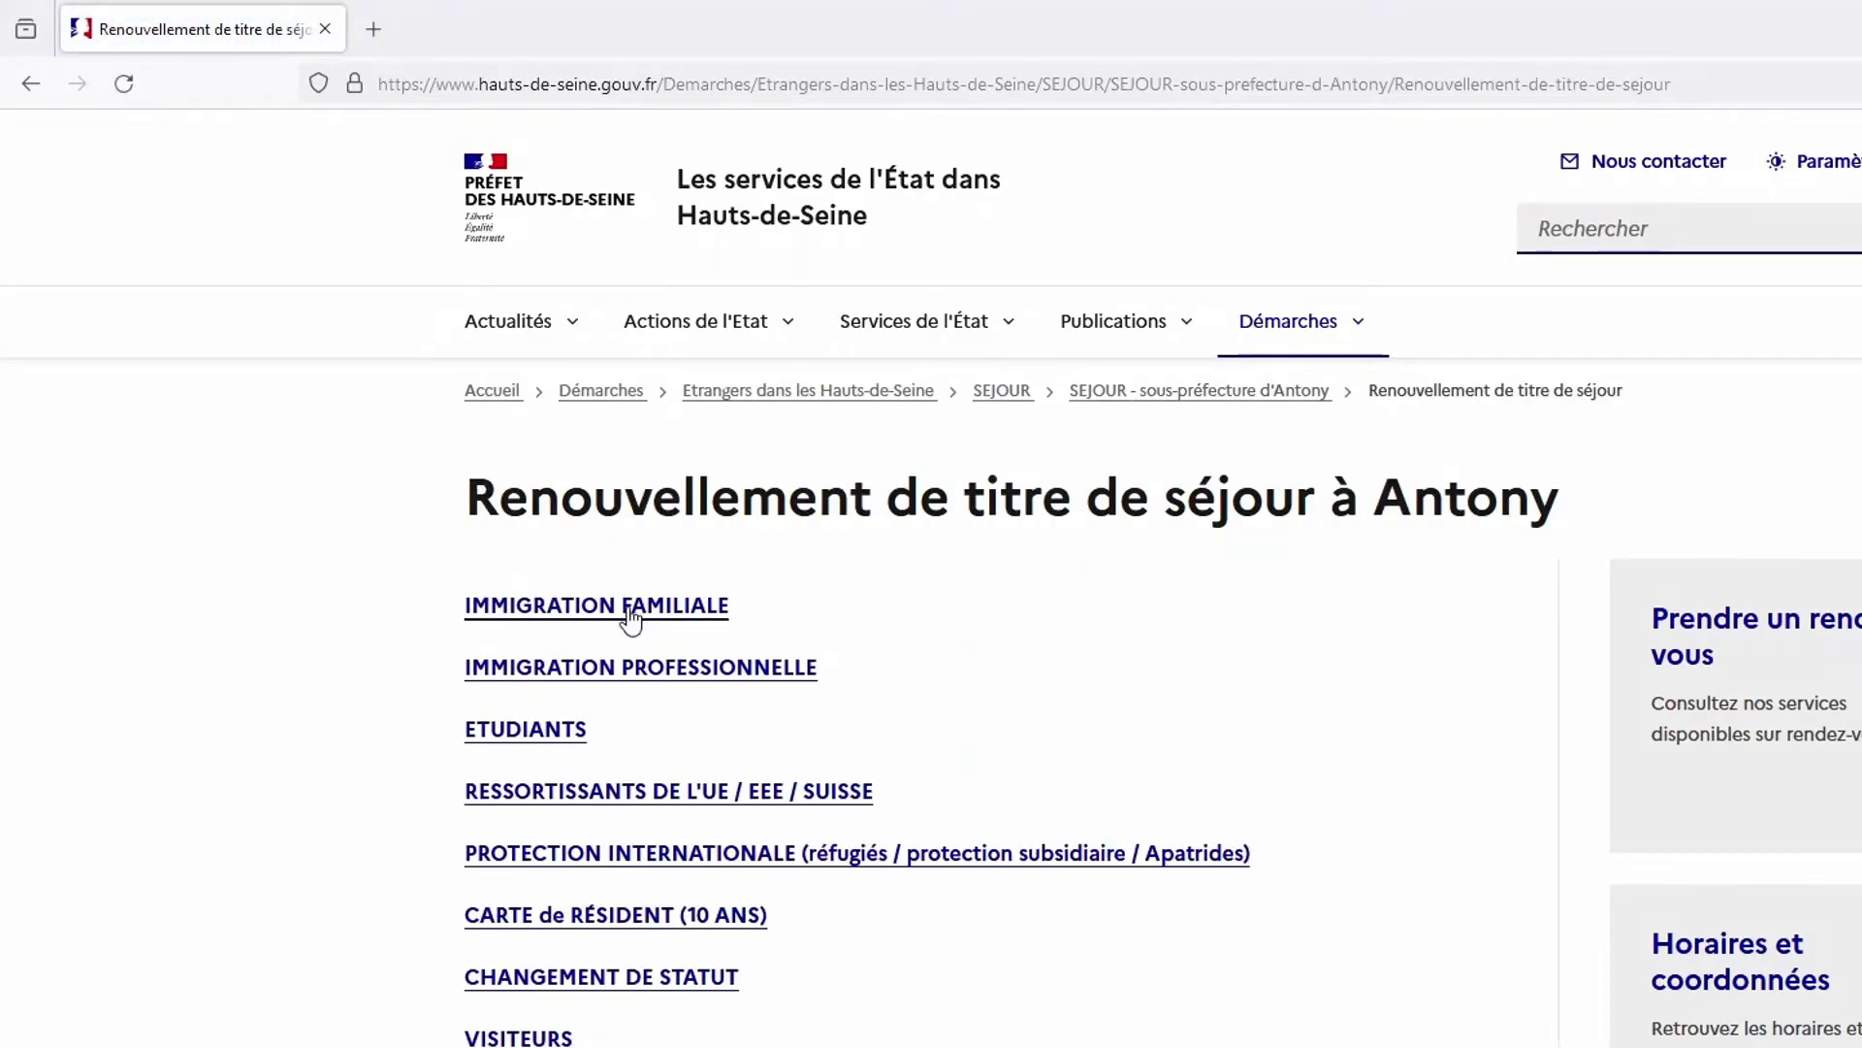
left_click(640, 677)
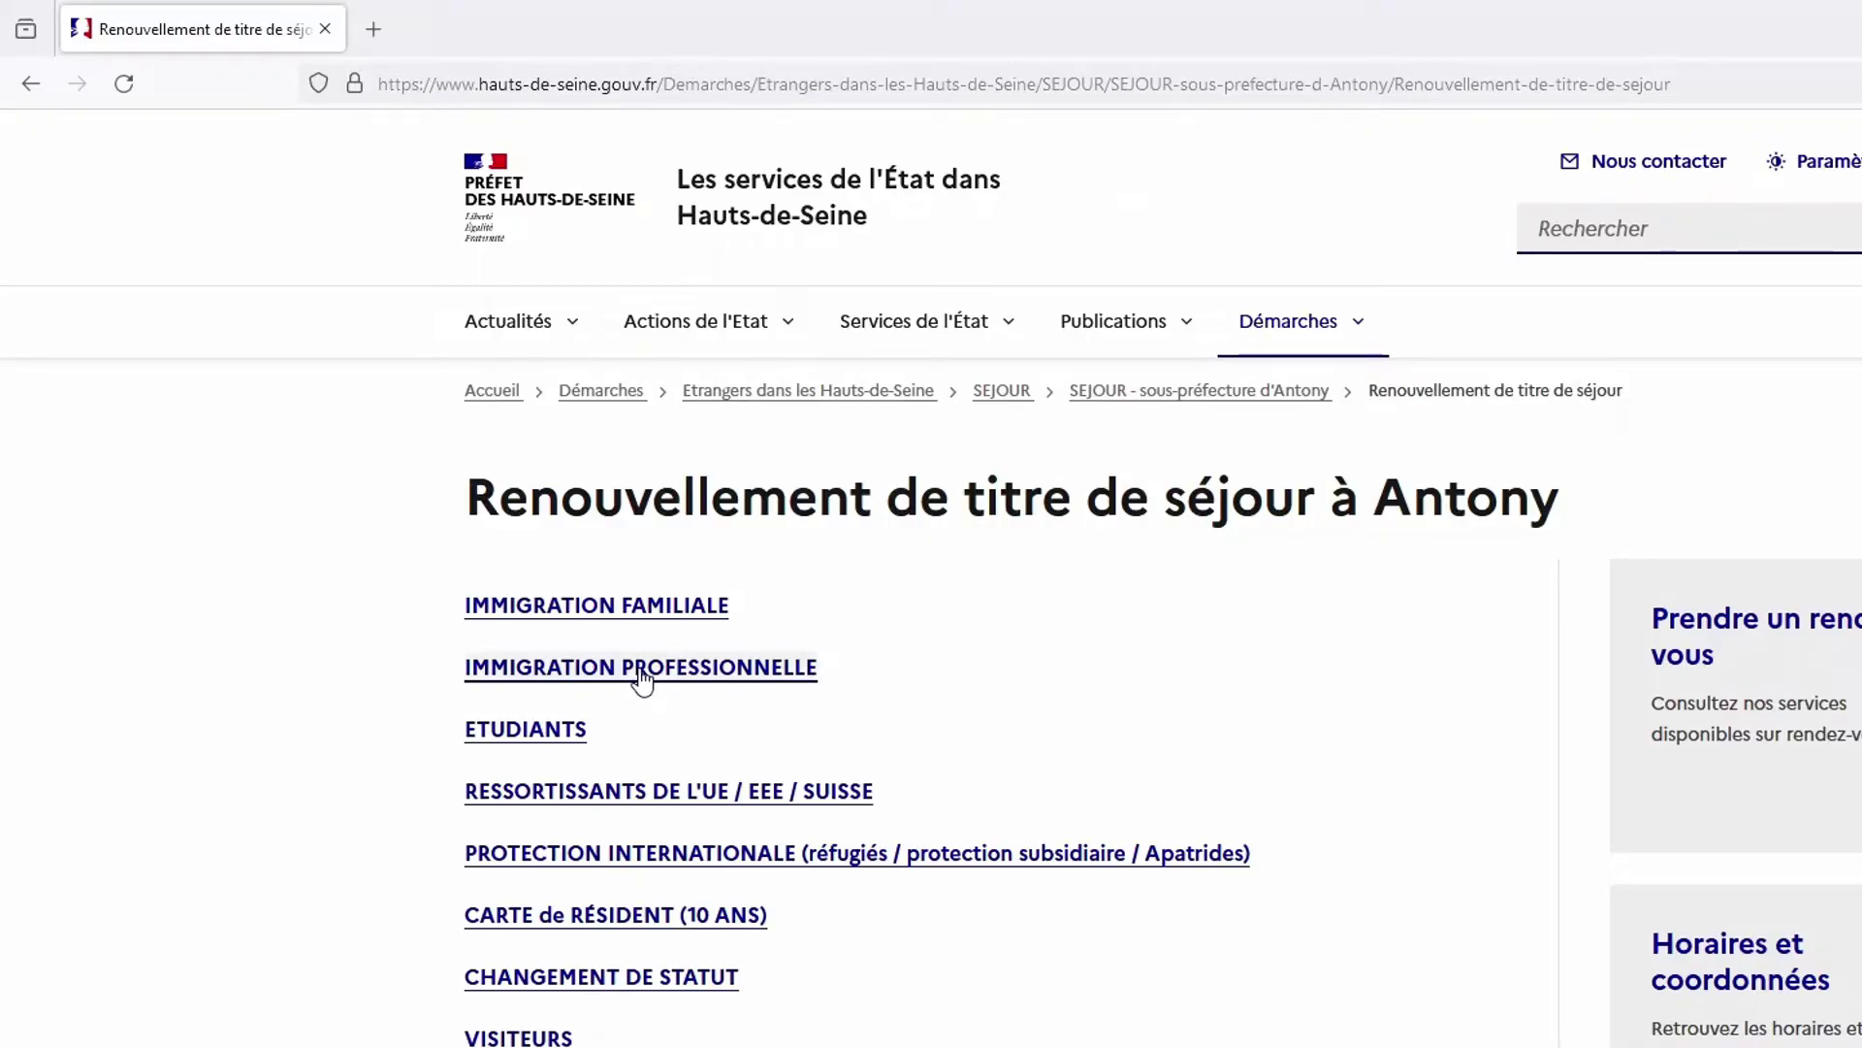
scroll(894, 755, "down", 4)
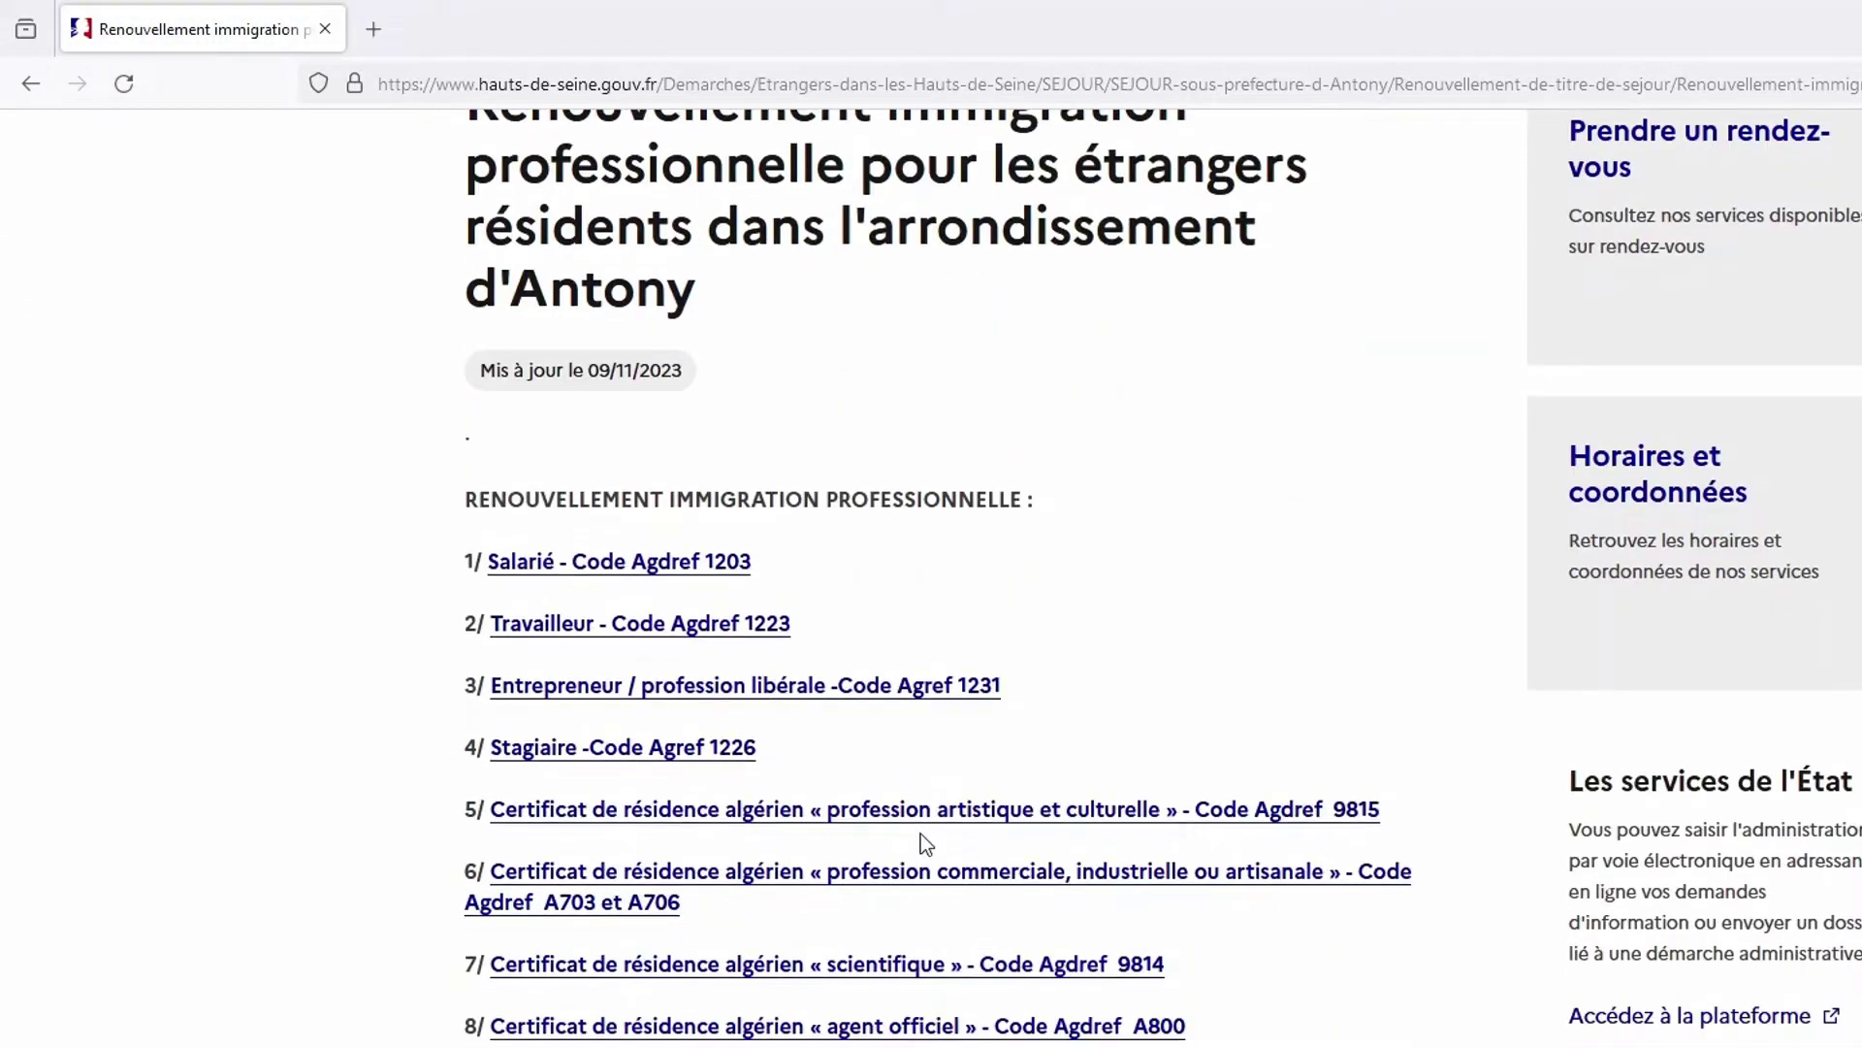
left_click(581, 574)
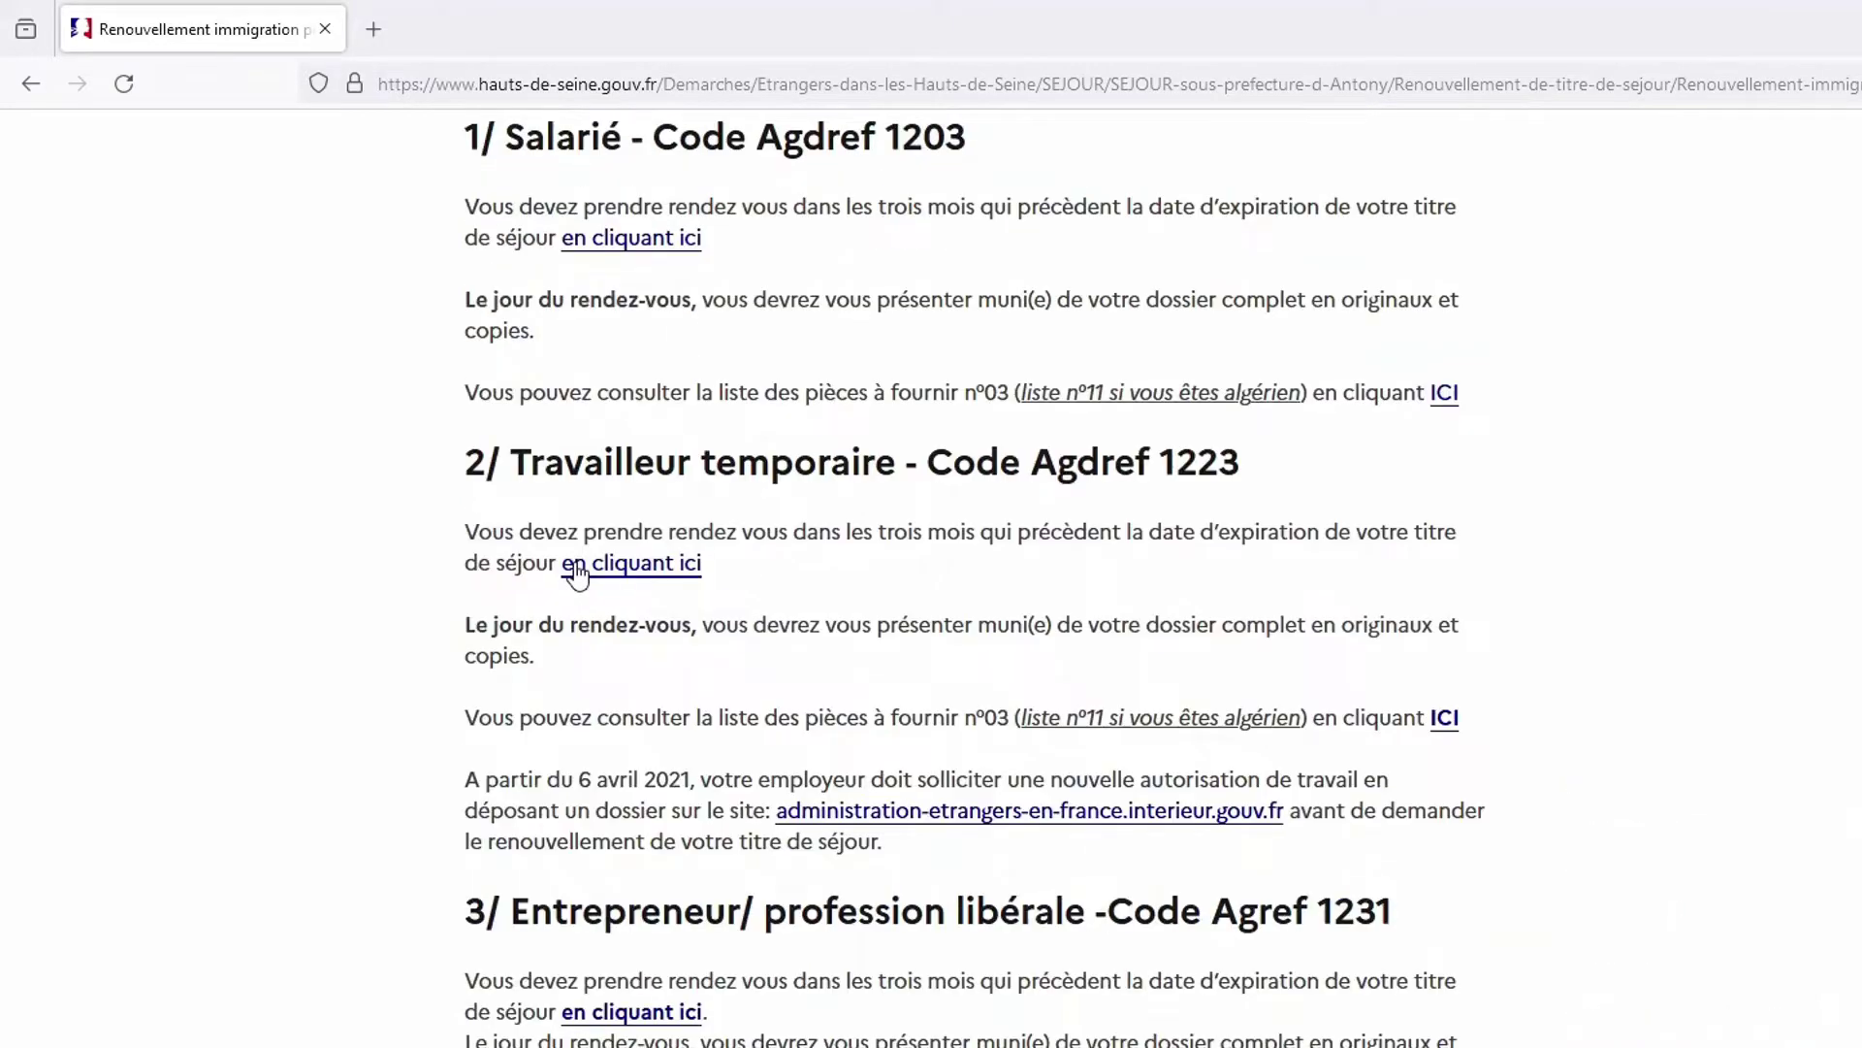
Step: Follow the appointment link for Salarié - Code Agdref 1203 and start booking an appointment at the Sous-préfecture d'Antony
scroll(741, 631, "up", 3)
scroll(805, 640, "up", 3)
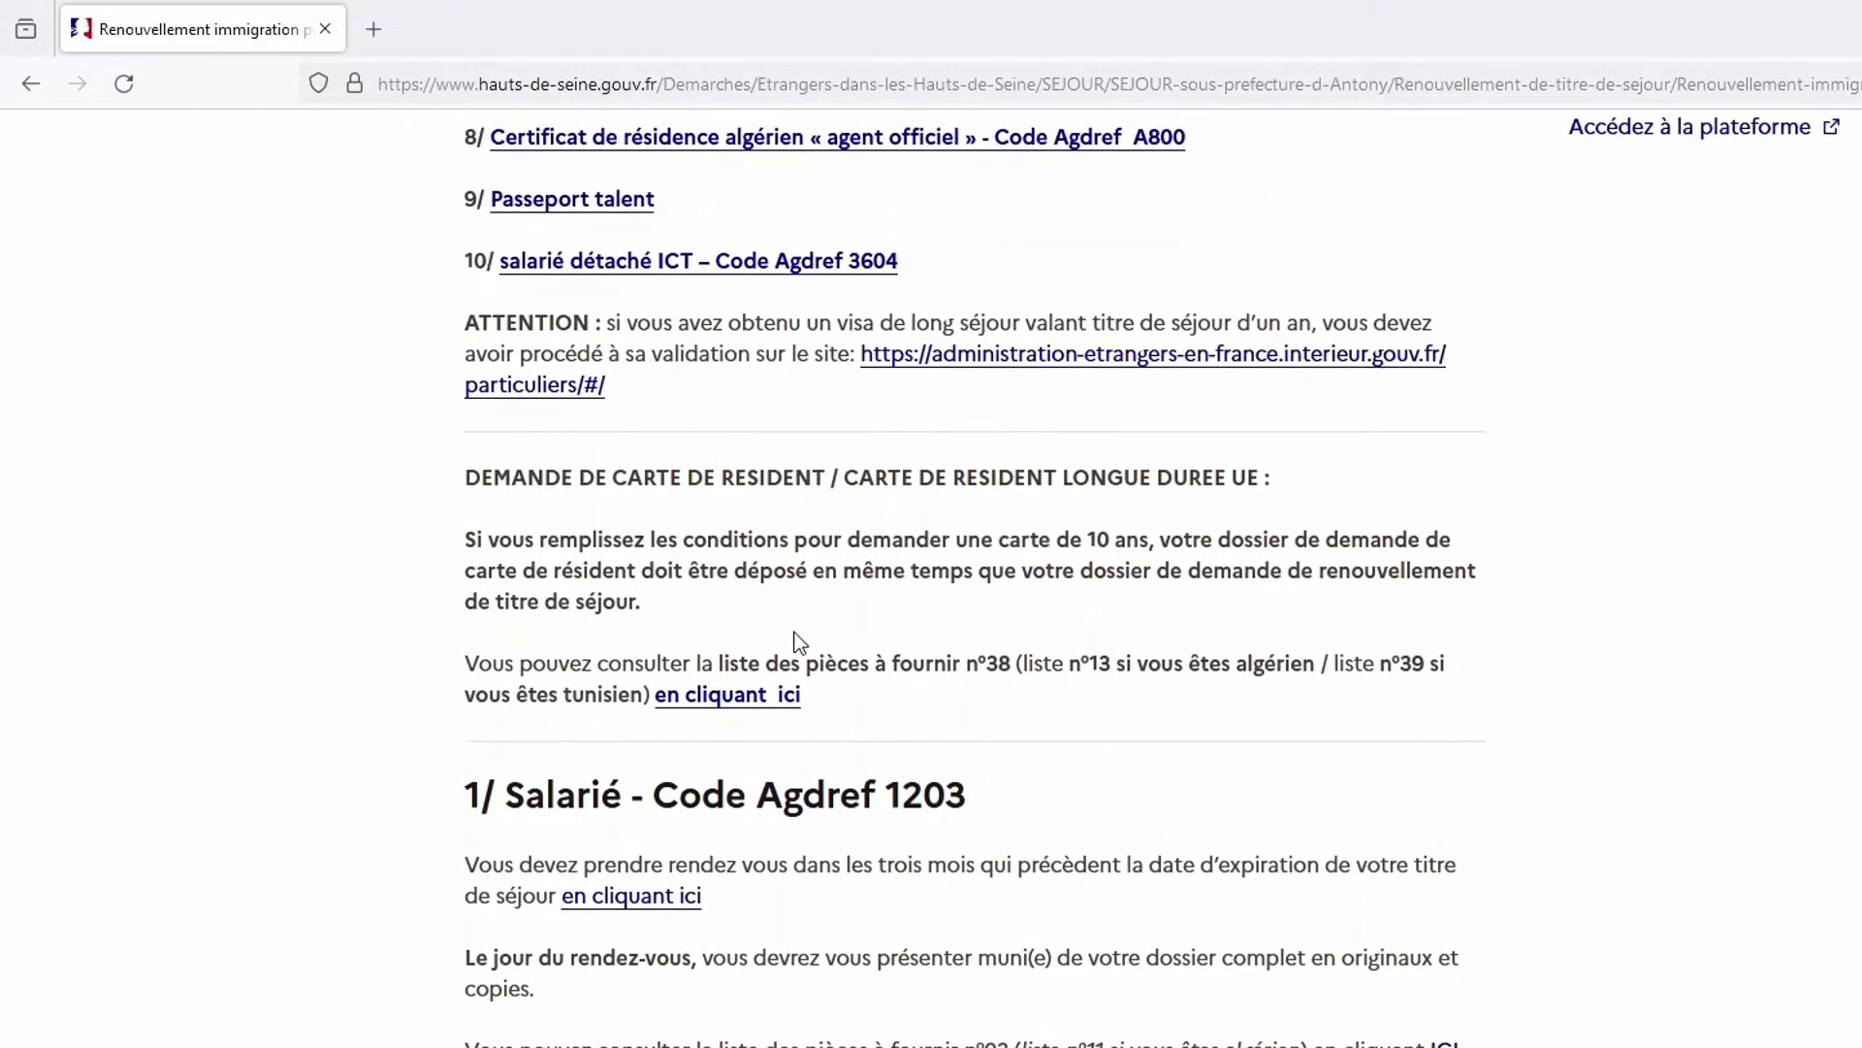
left_click(639, 900)
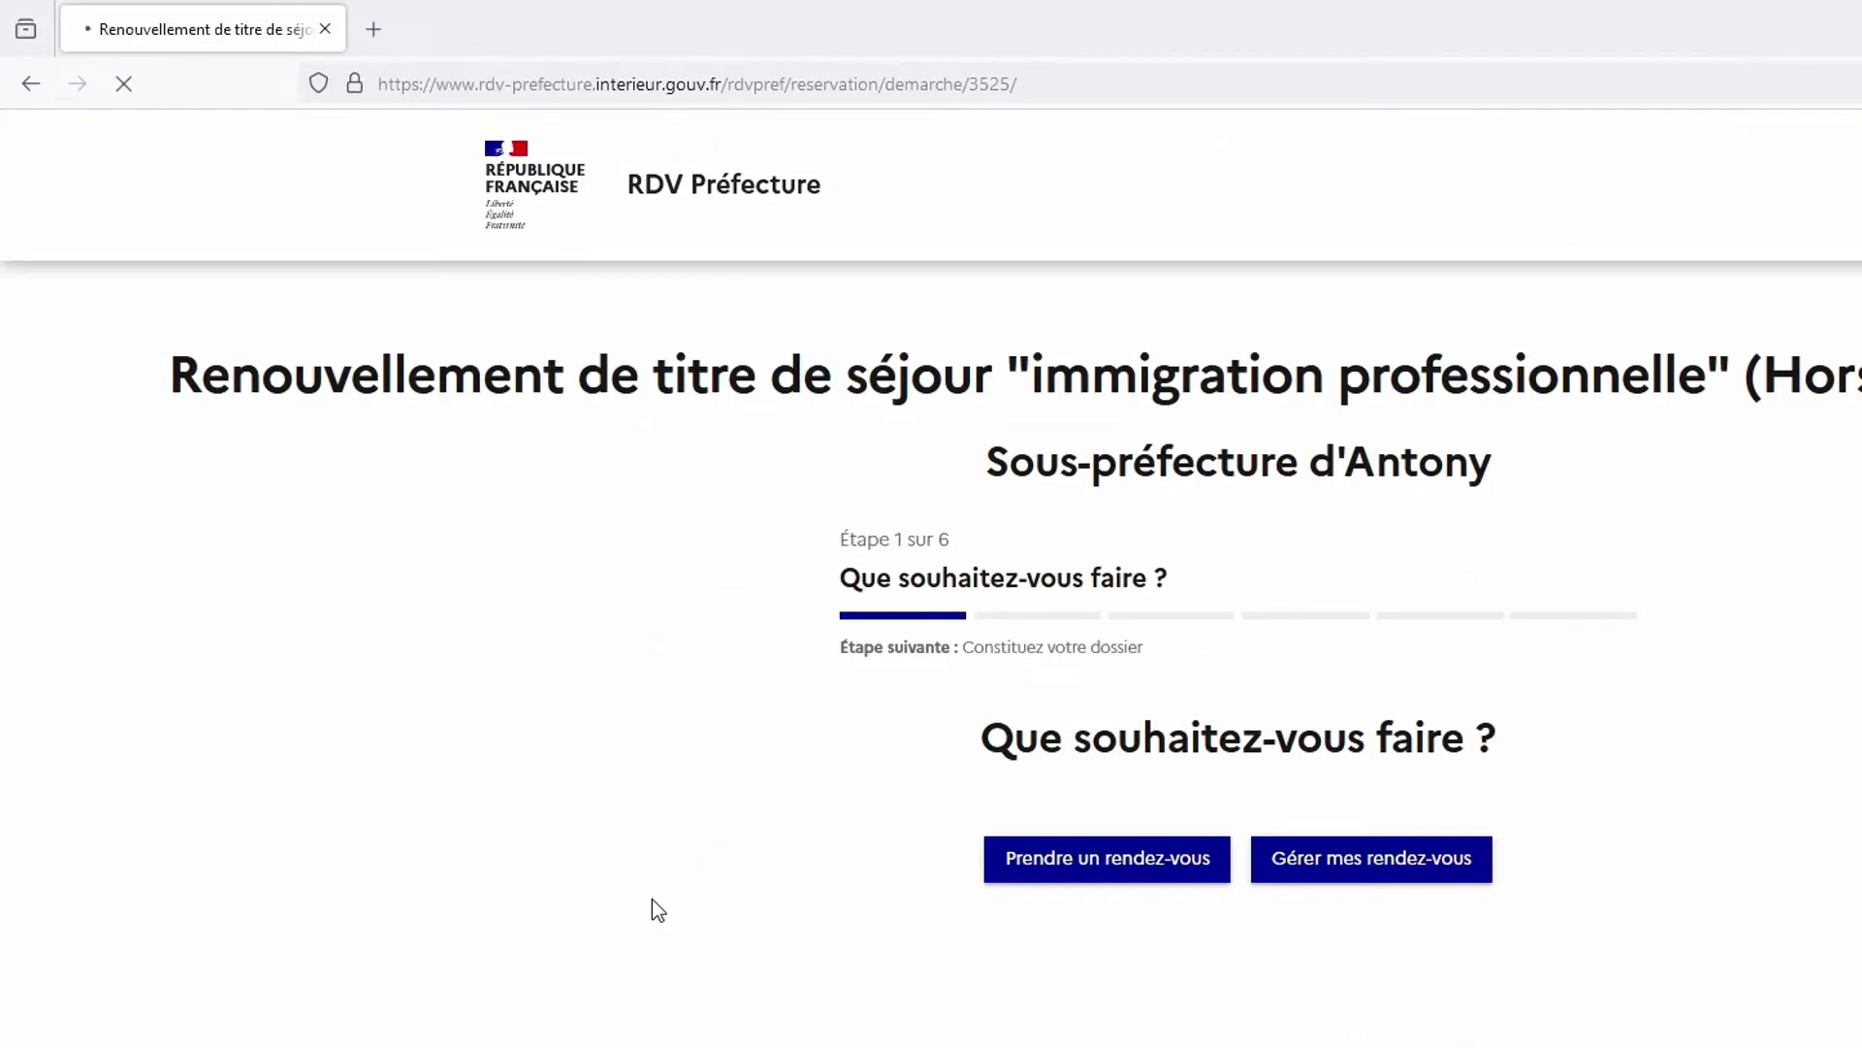
left_click(1125, 883)
Step: Review the file preparation instructions down to the security code and request a new code image
scroll(1252, 1035, "down", 3)
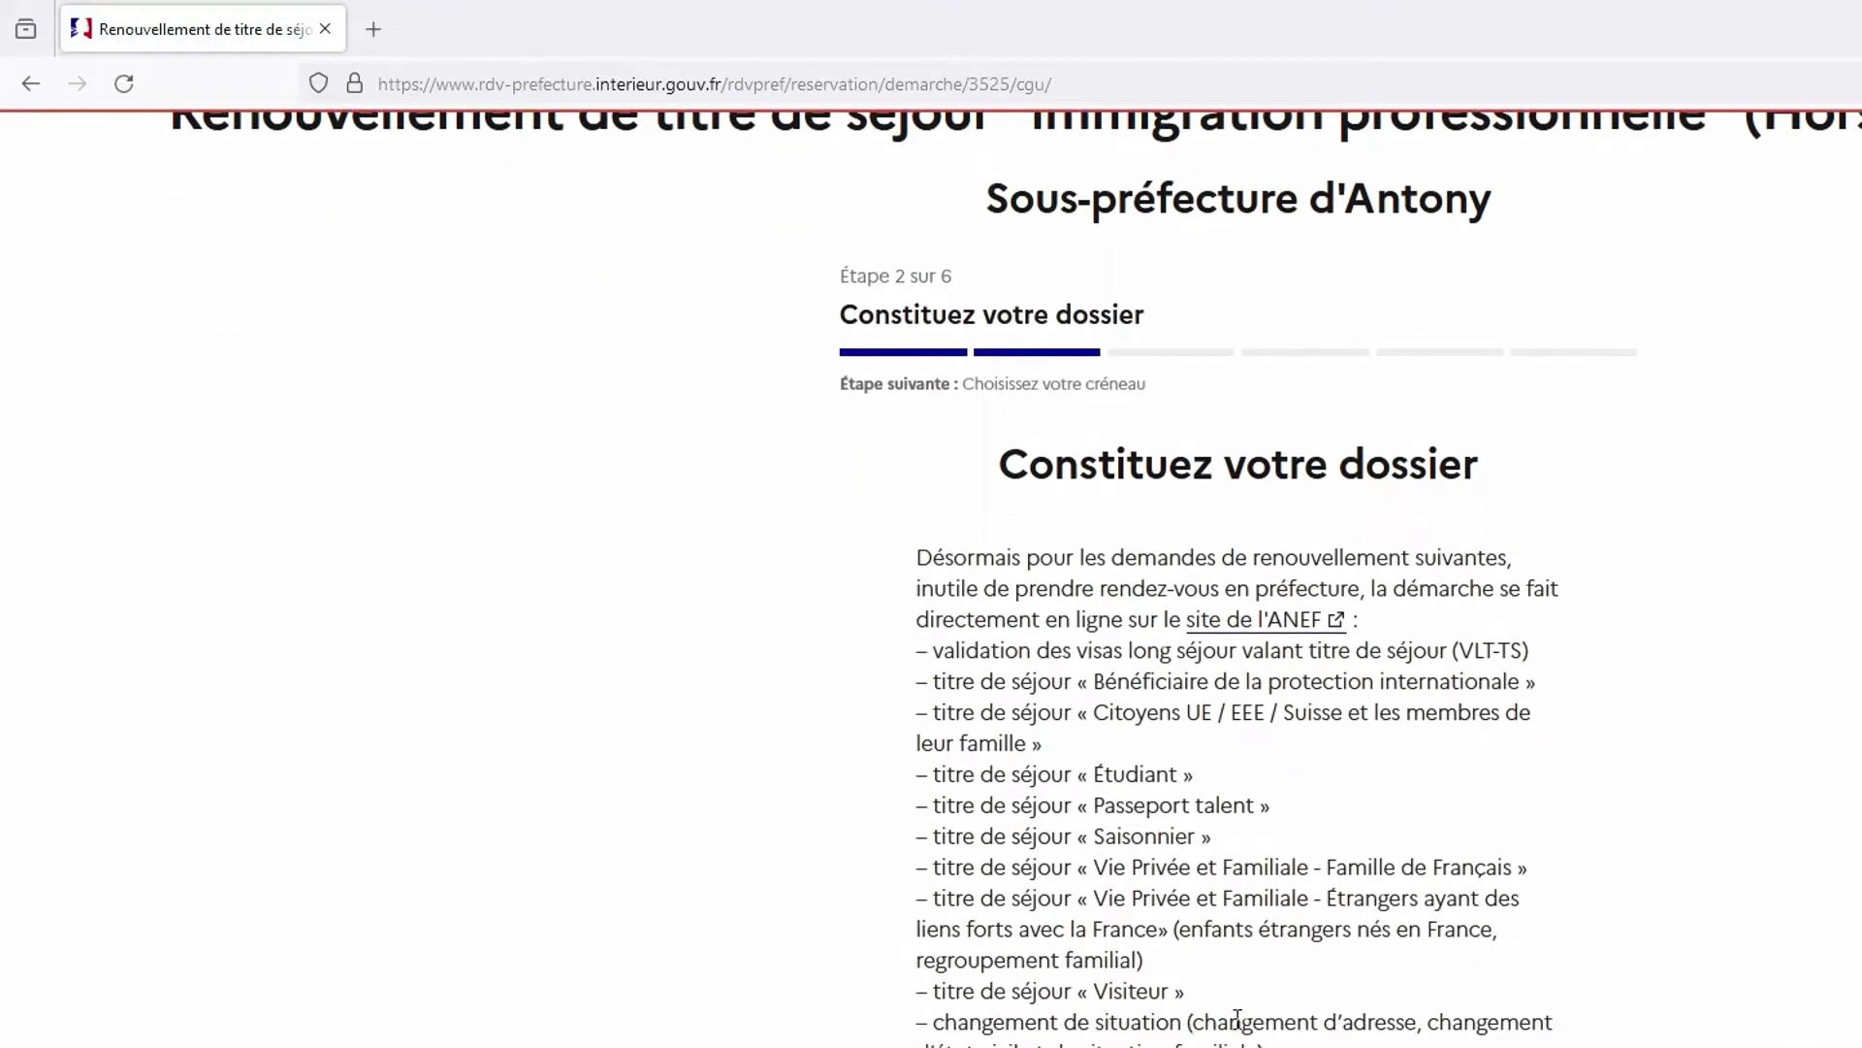
scroll(1227, 965, "down", 5)
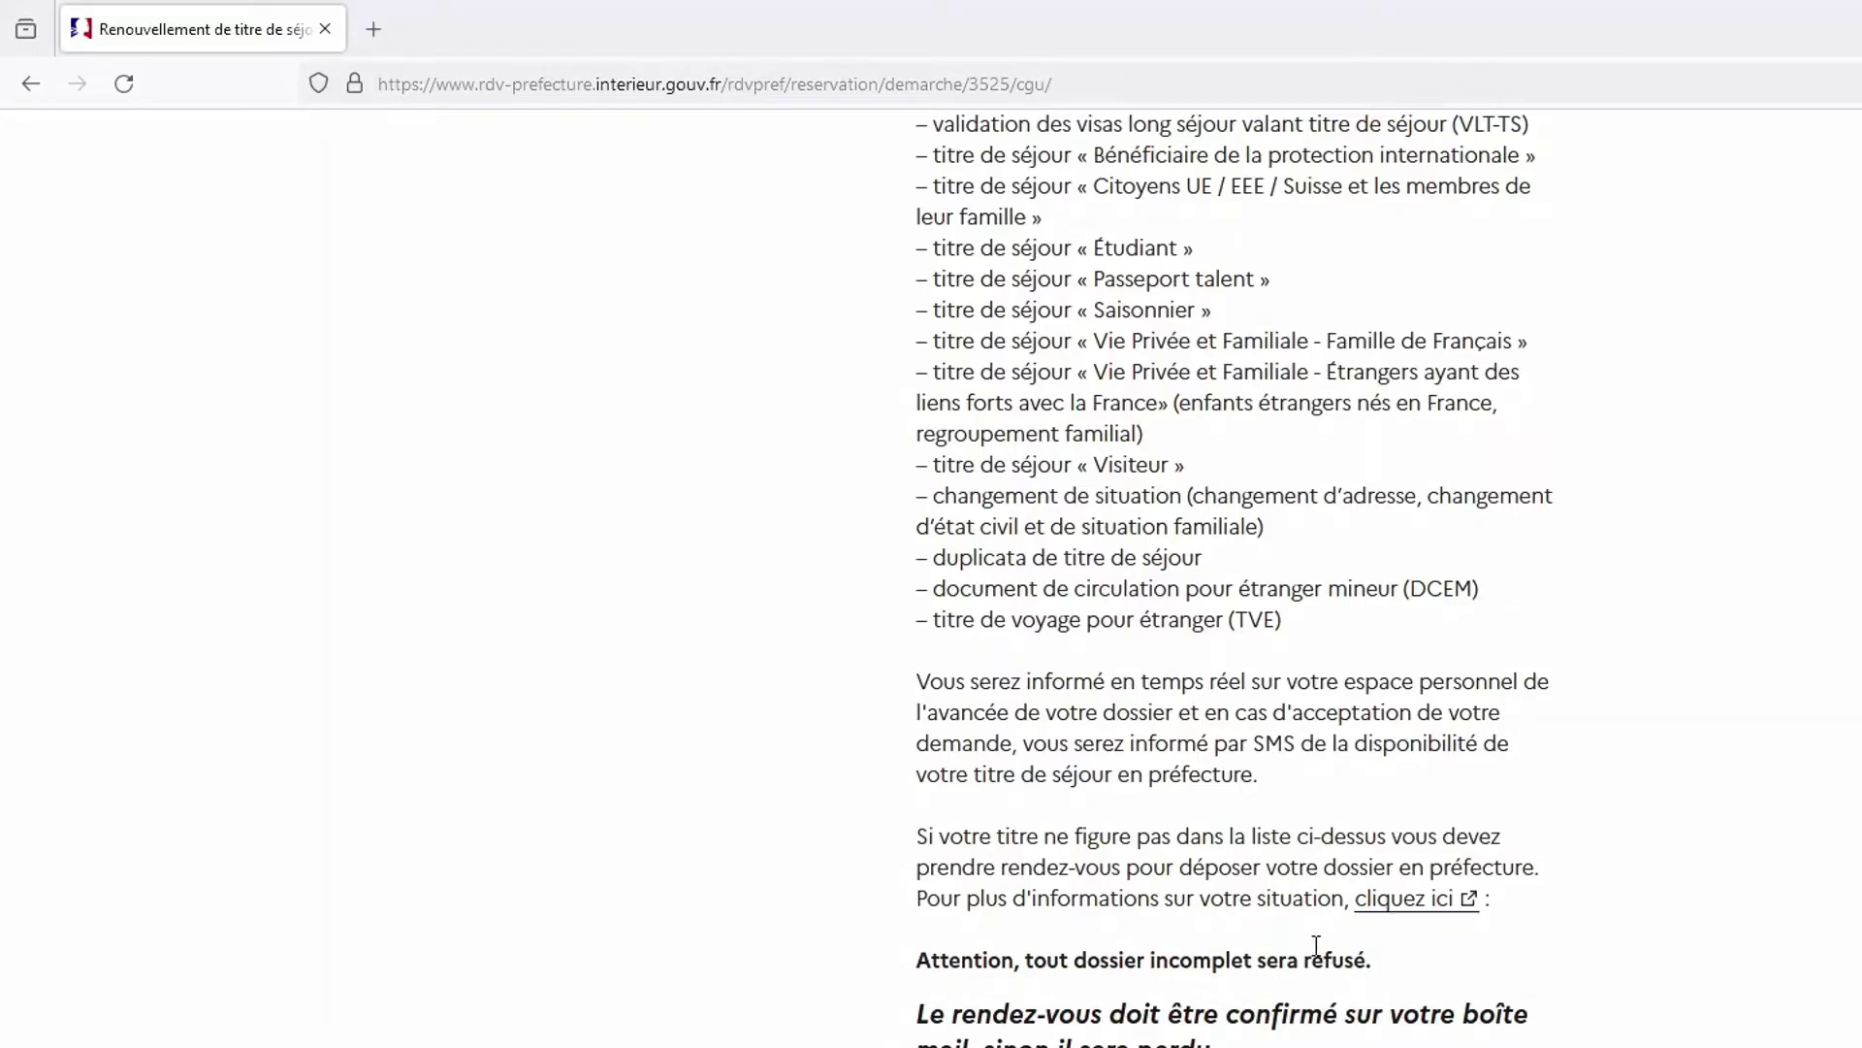
scroll(1320, 947, "down", 4)
scroll(1304, 940, "down", 4)
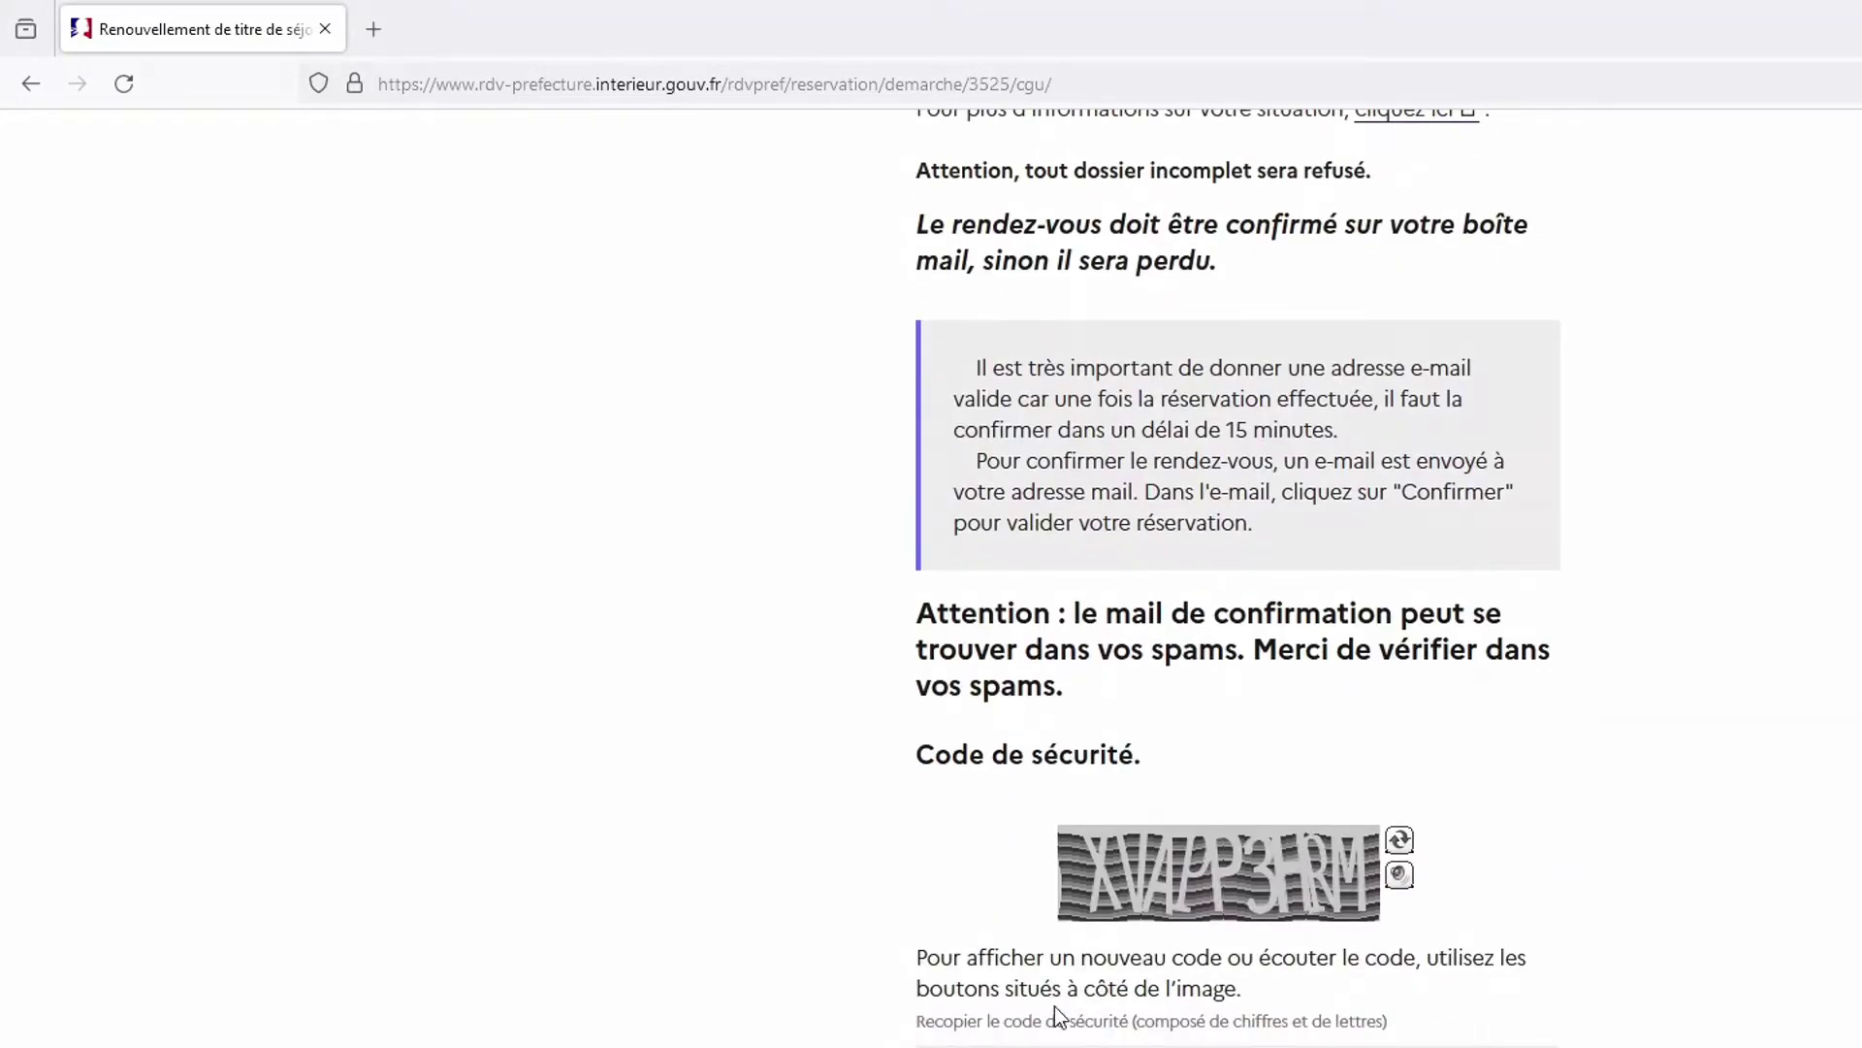
left_click(1067, 1044)
scroll(1319, 755, "down", 2)
scroll(1296, 737, "down", 1)
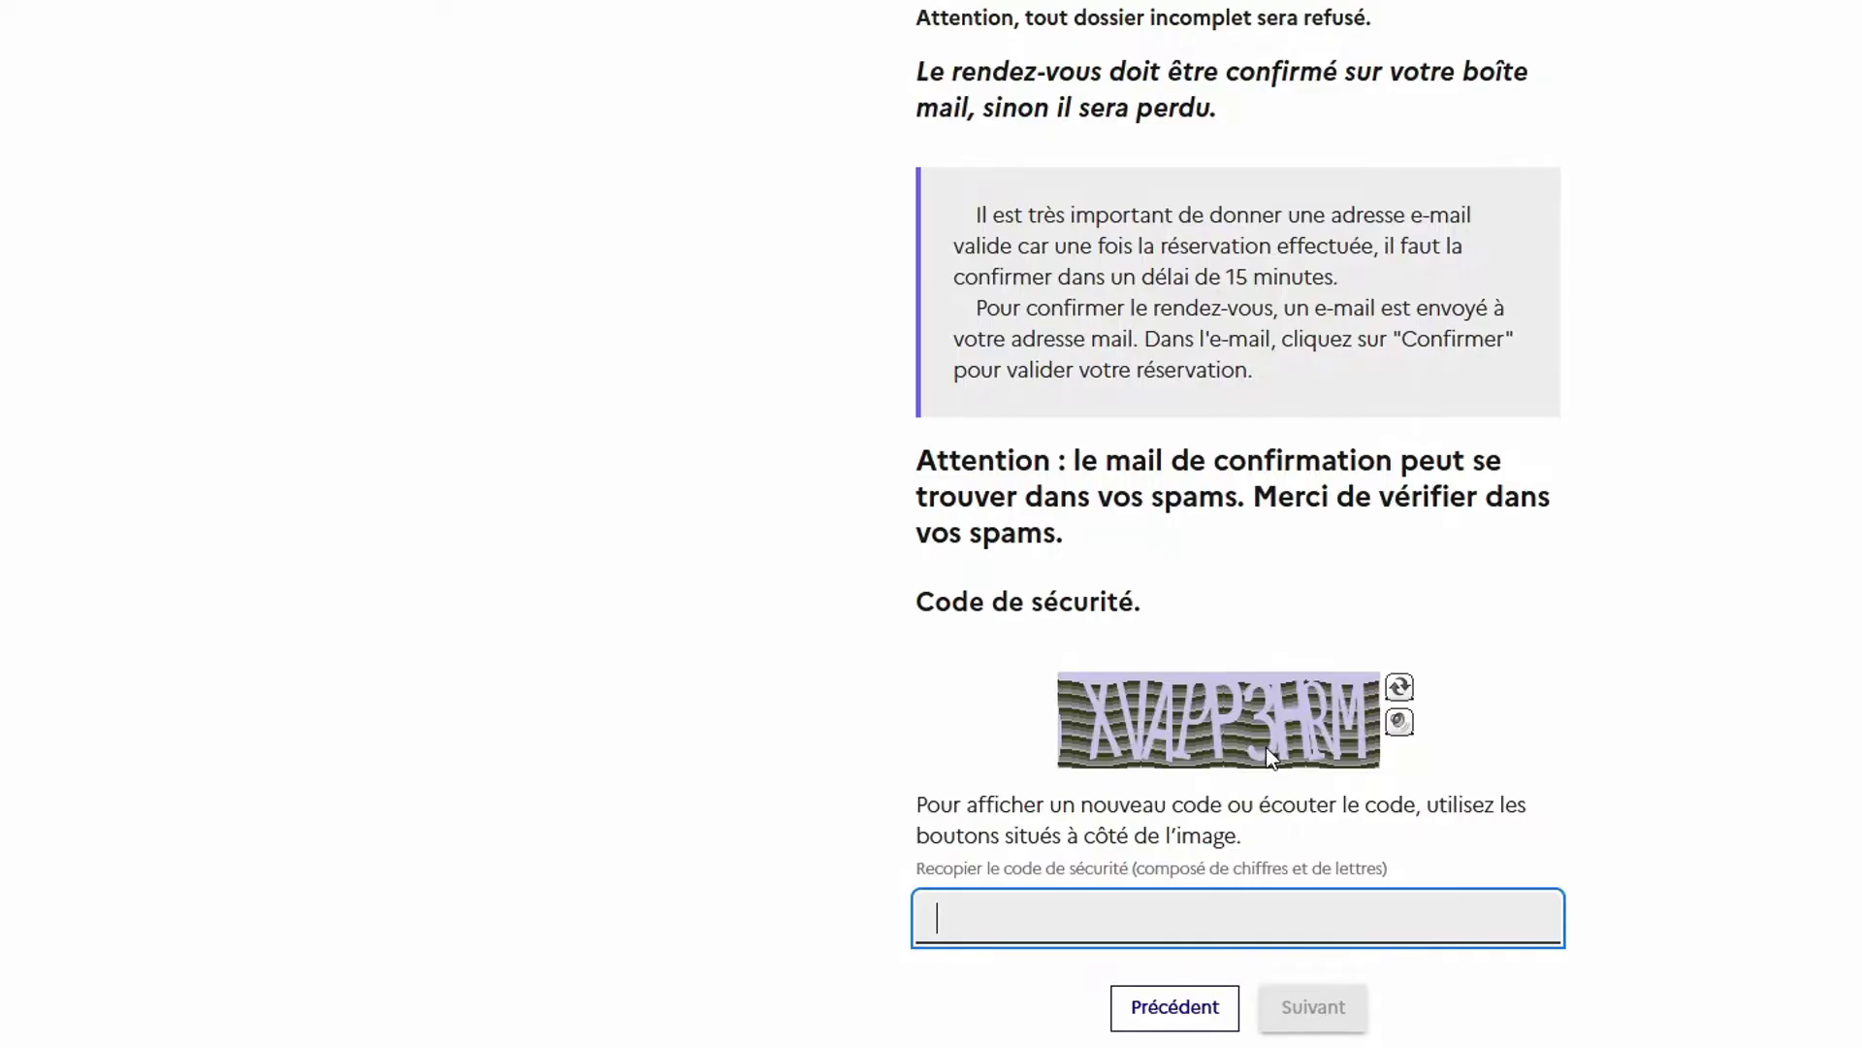
left_click(1405, 689)
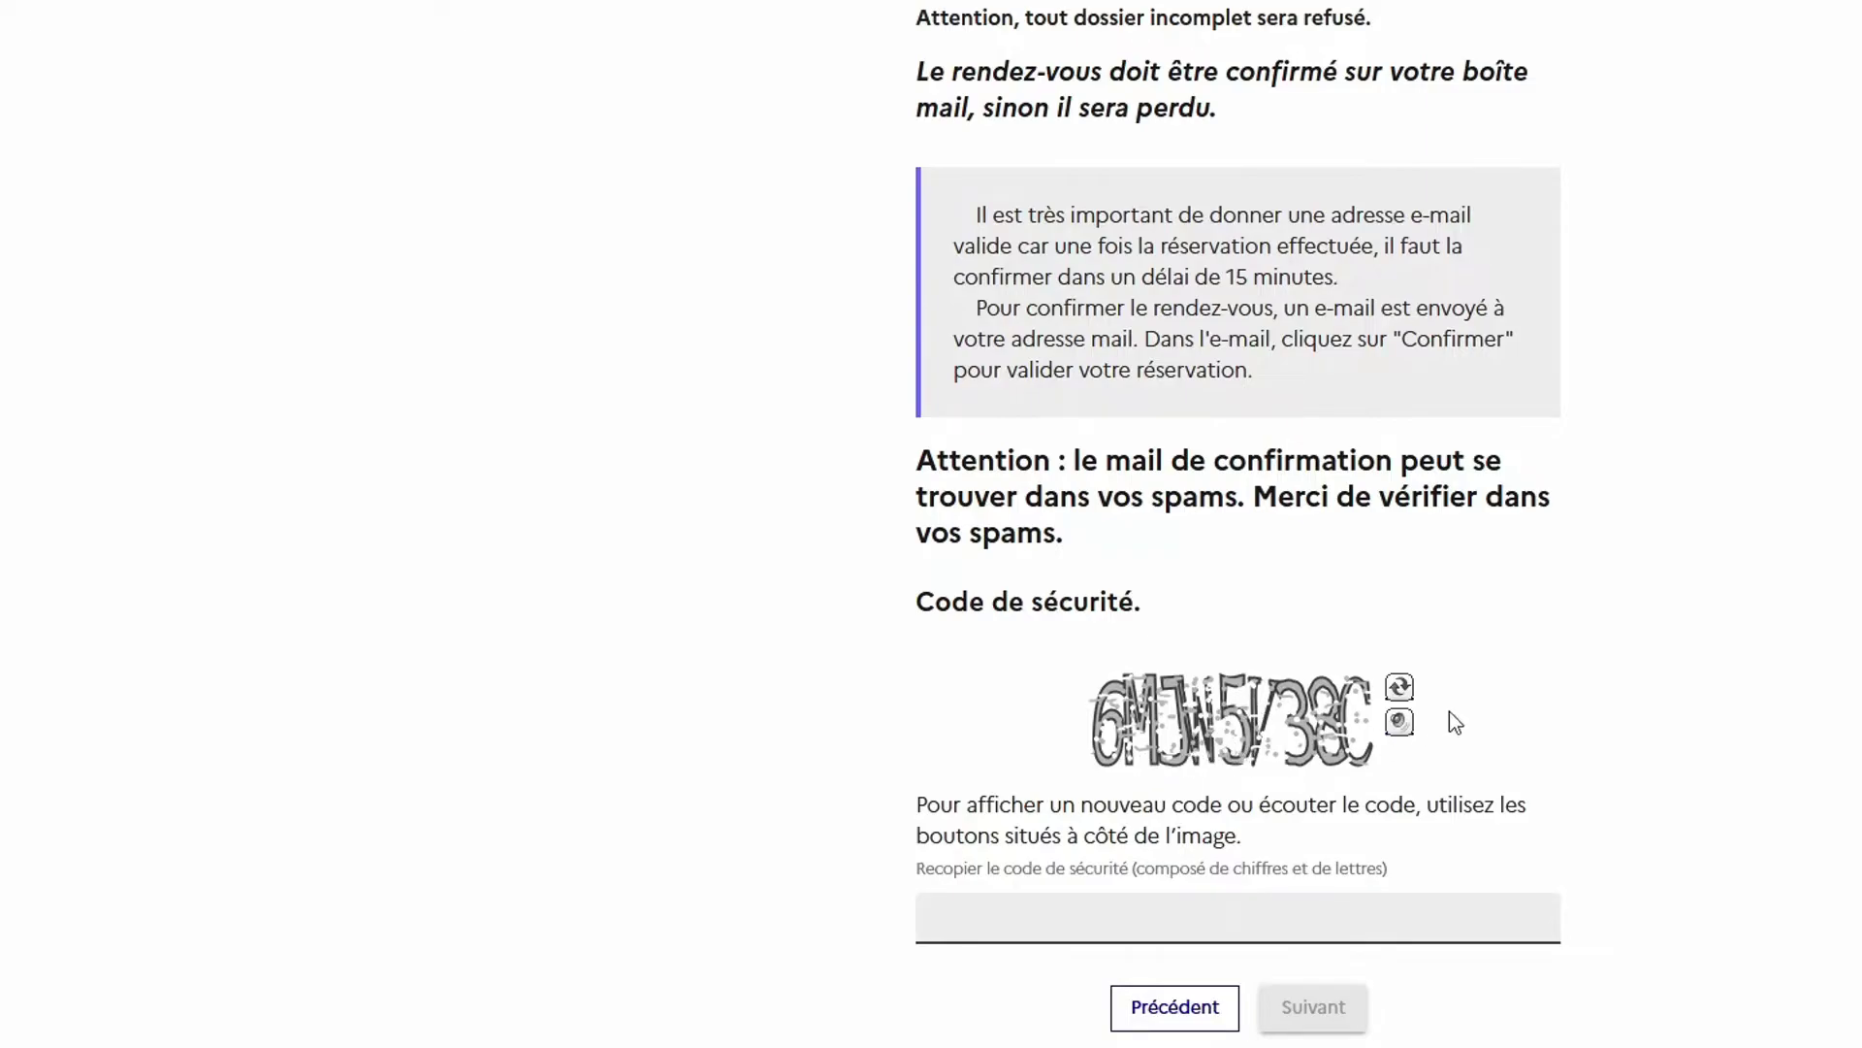
Step: Try to pass the security check by copying the displayed security code and submitting it
left_click(1092, 908)
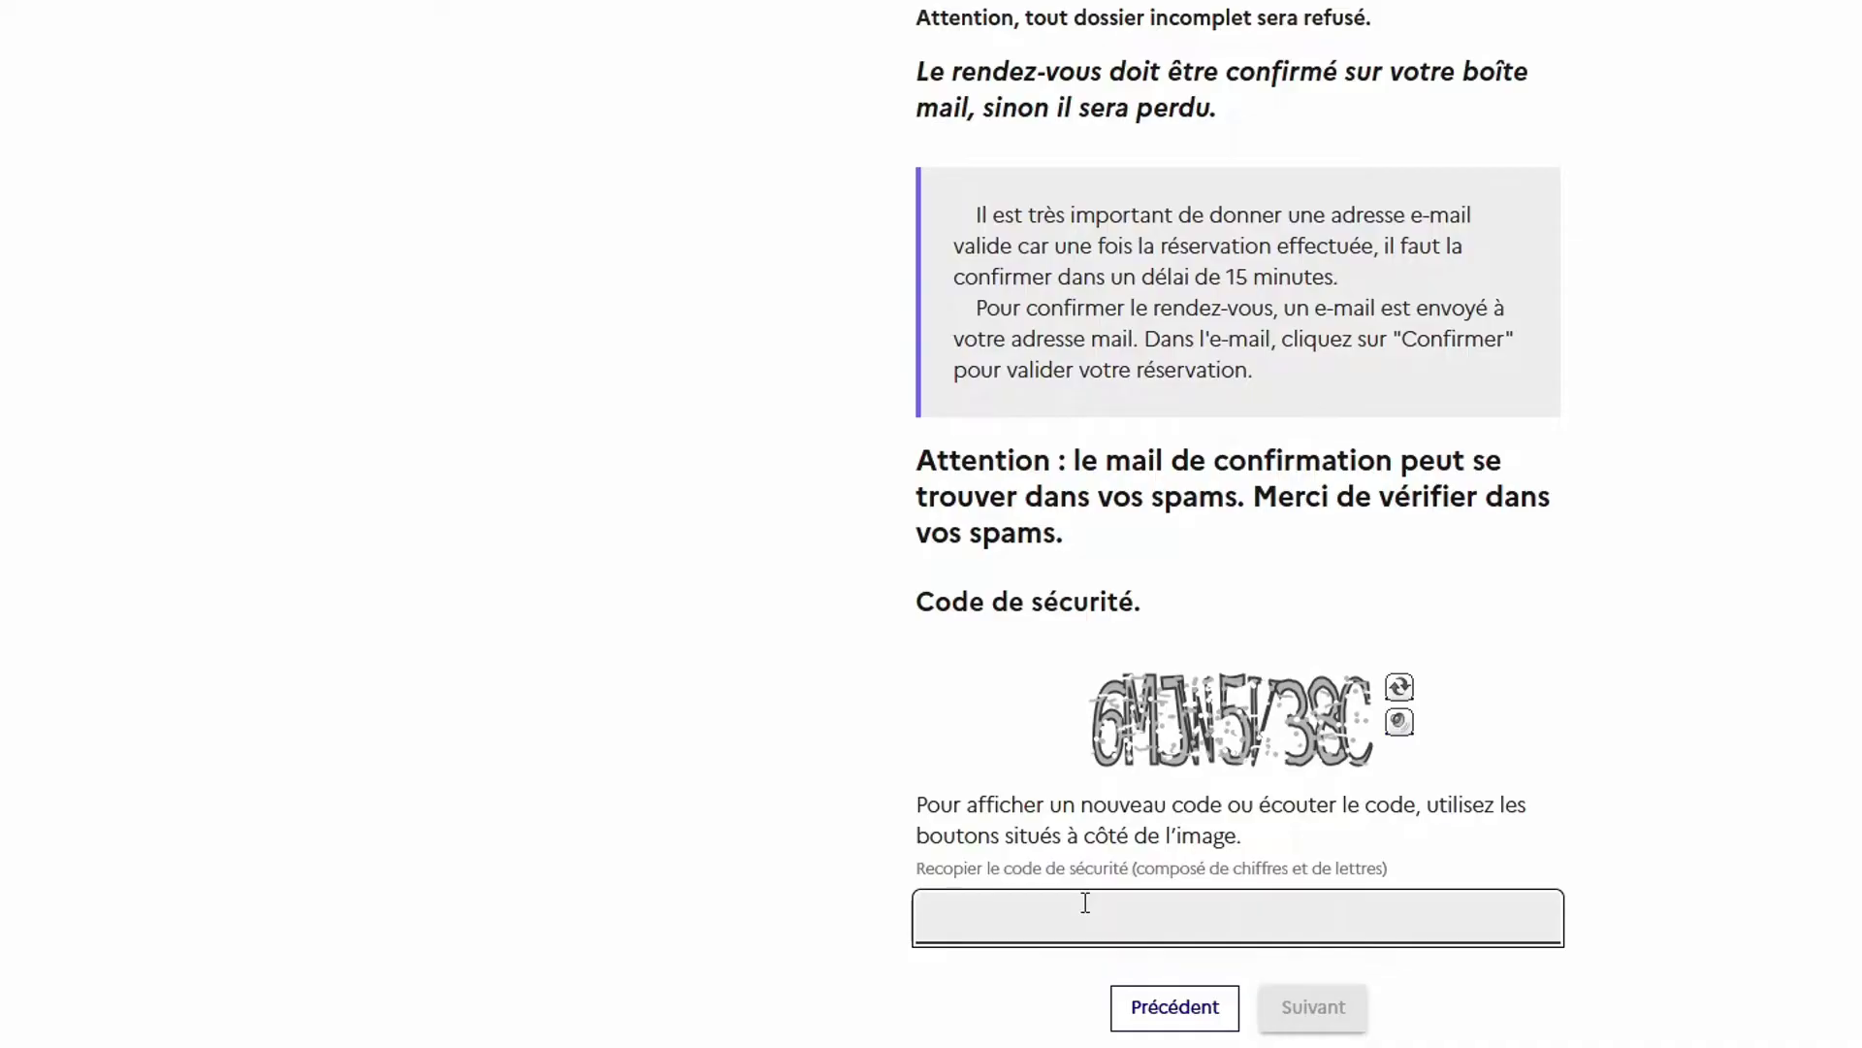
type("6MVW")
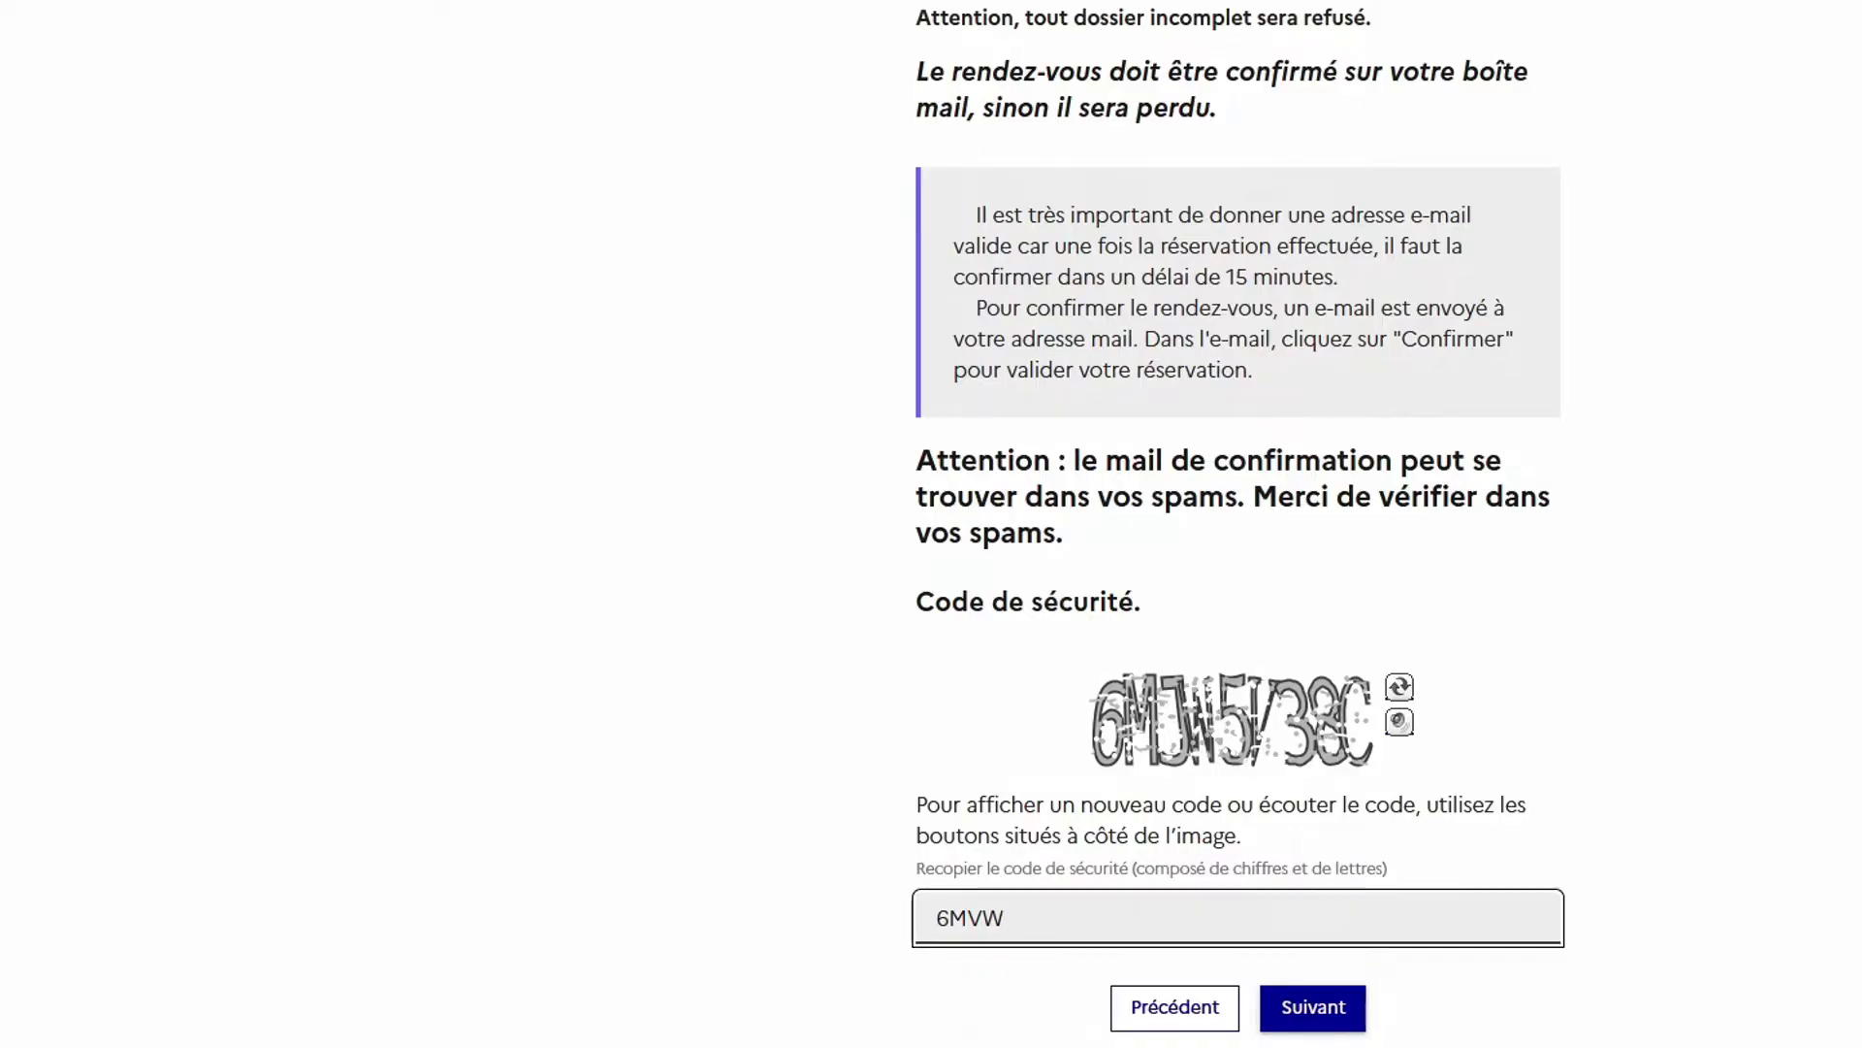
type("5V38C")
left_click(992, 919)
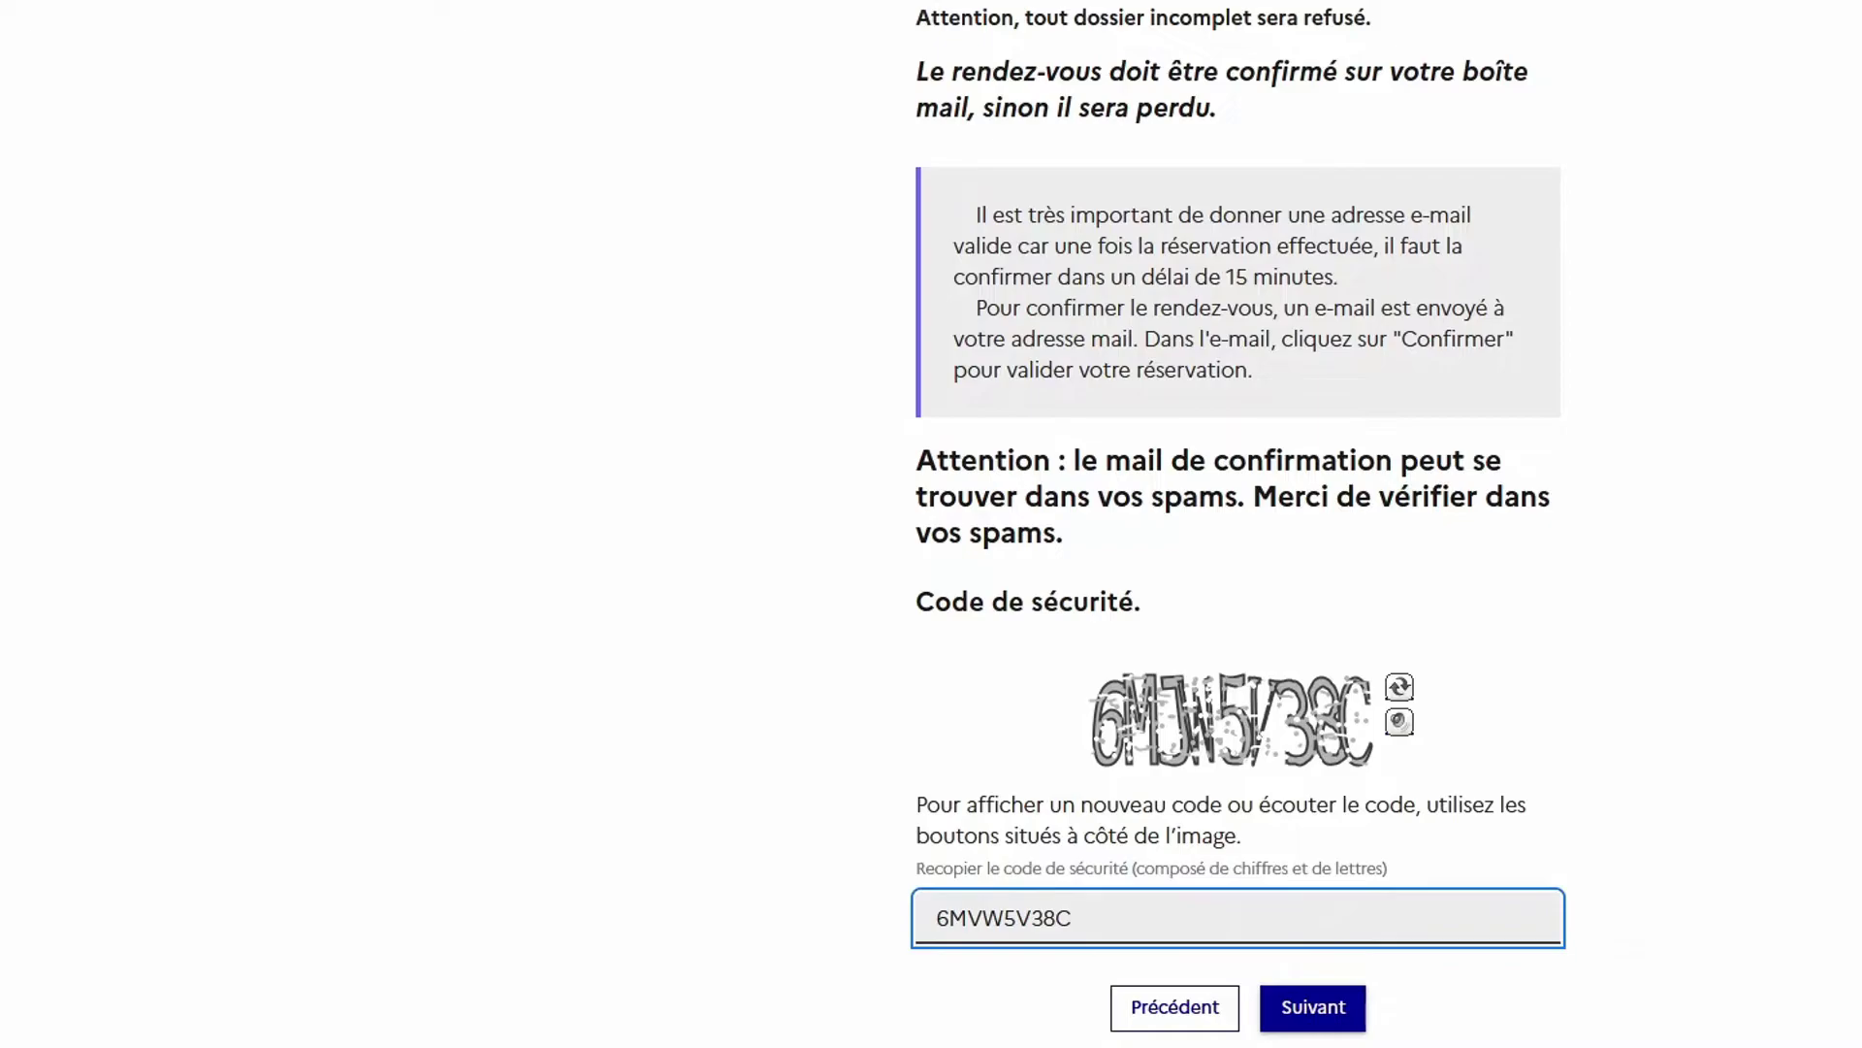
left_click(1320, 1025)
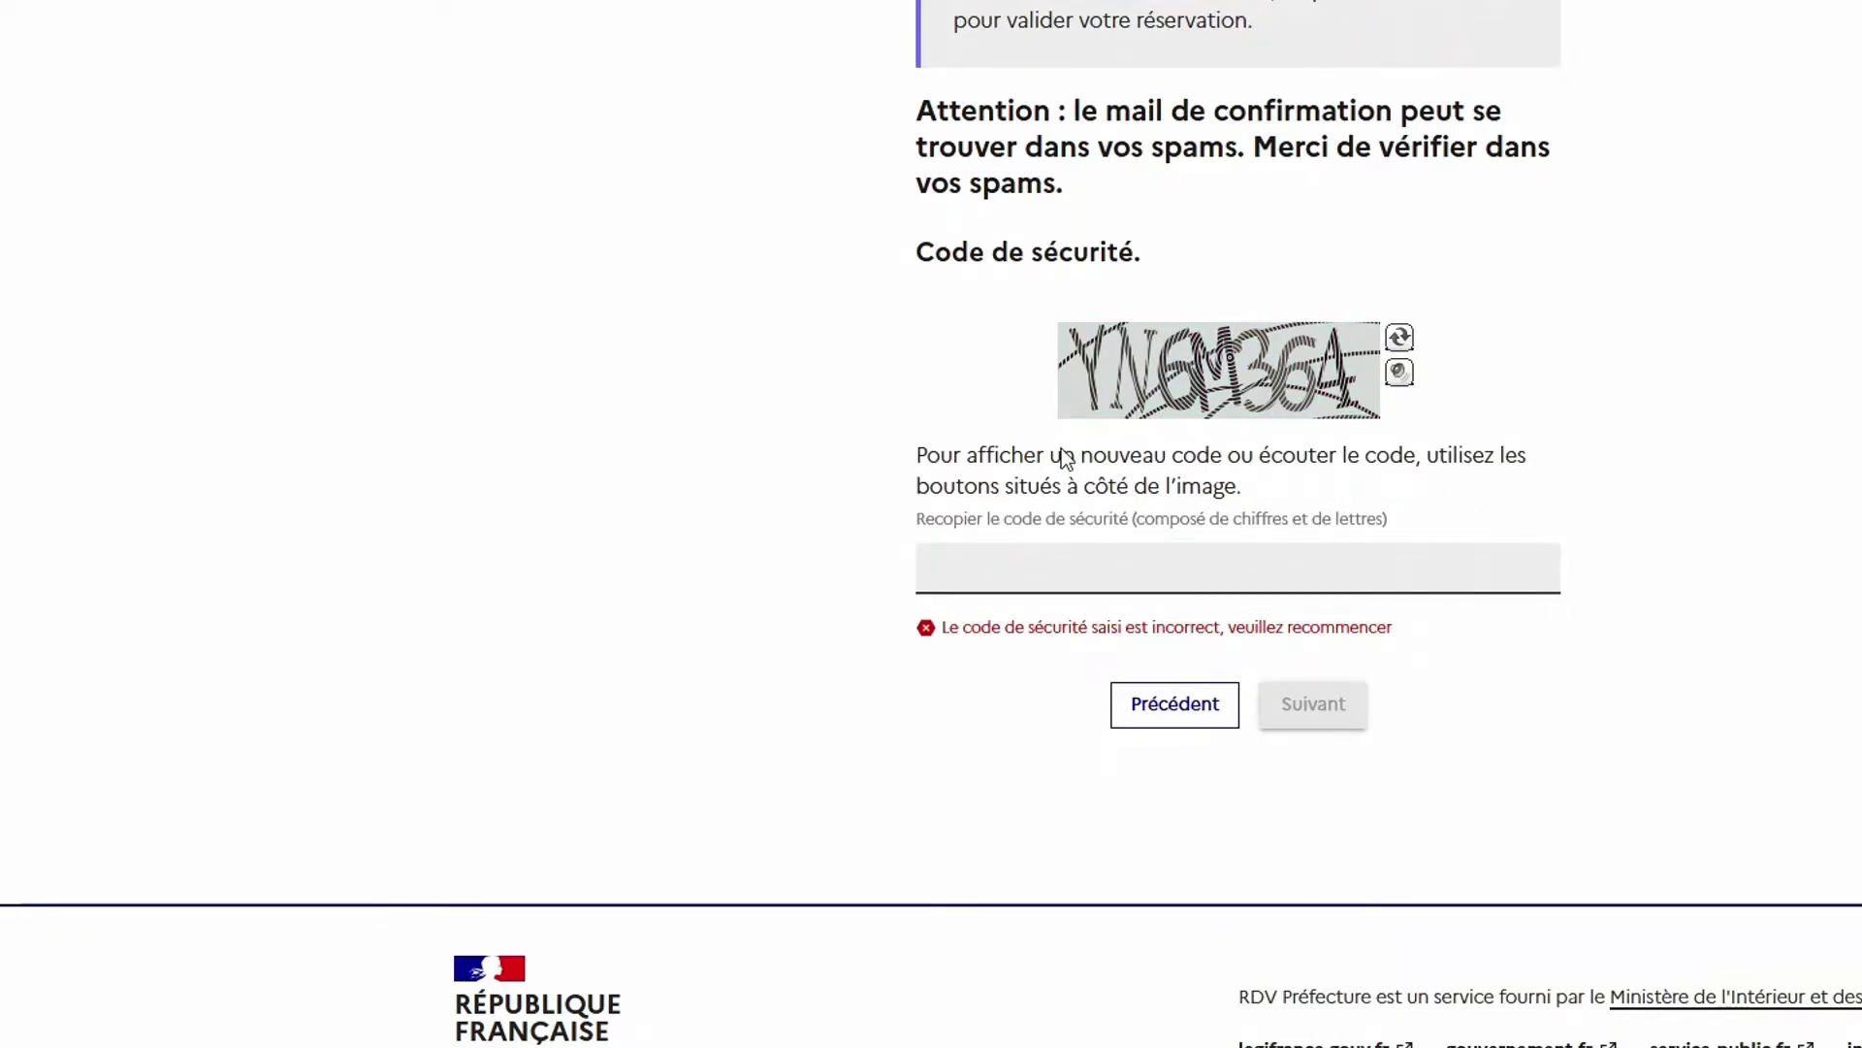
Step: Enter the newly displayed security code and submit it to continue to the appointment slot selection
left_click(1038, 564)
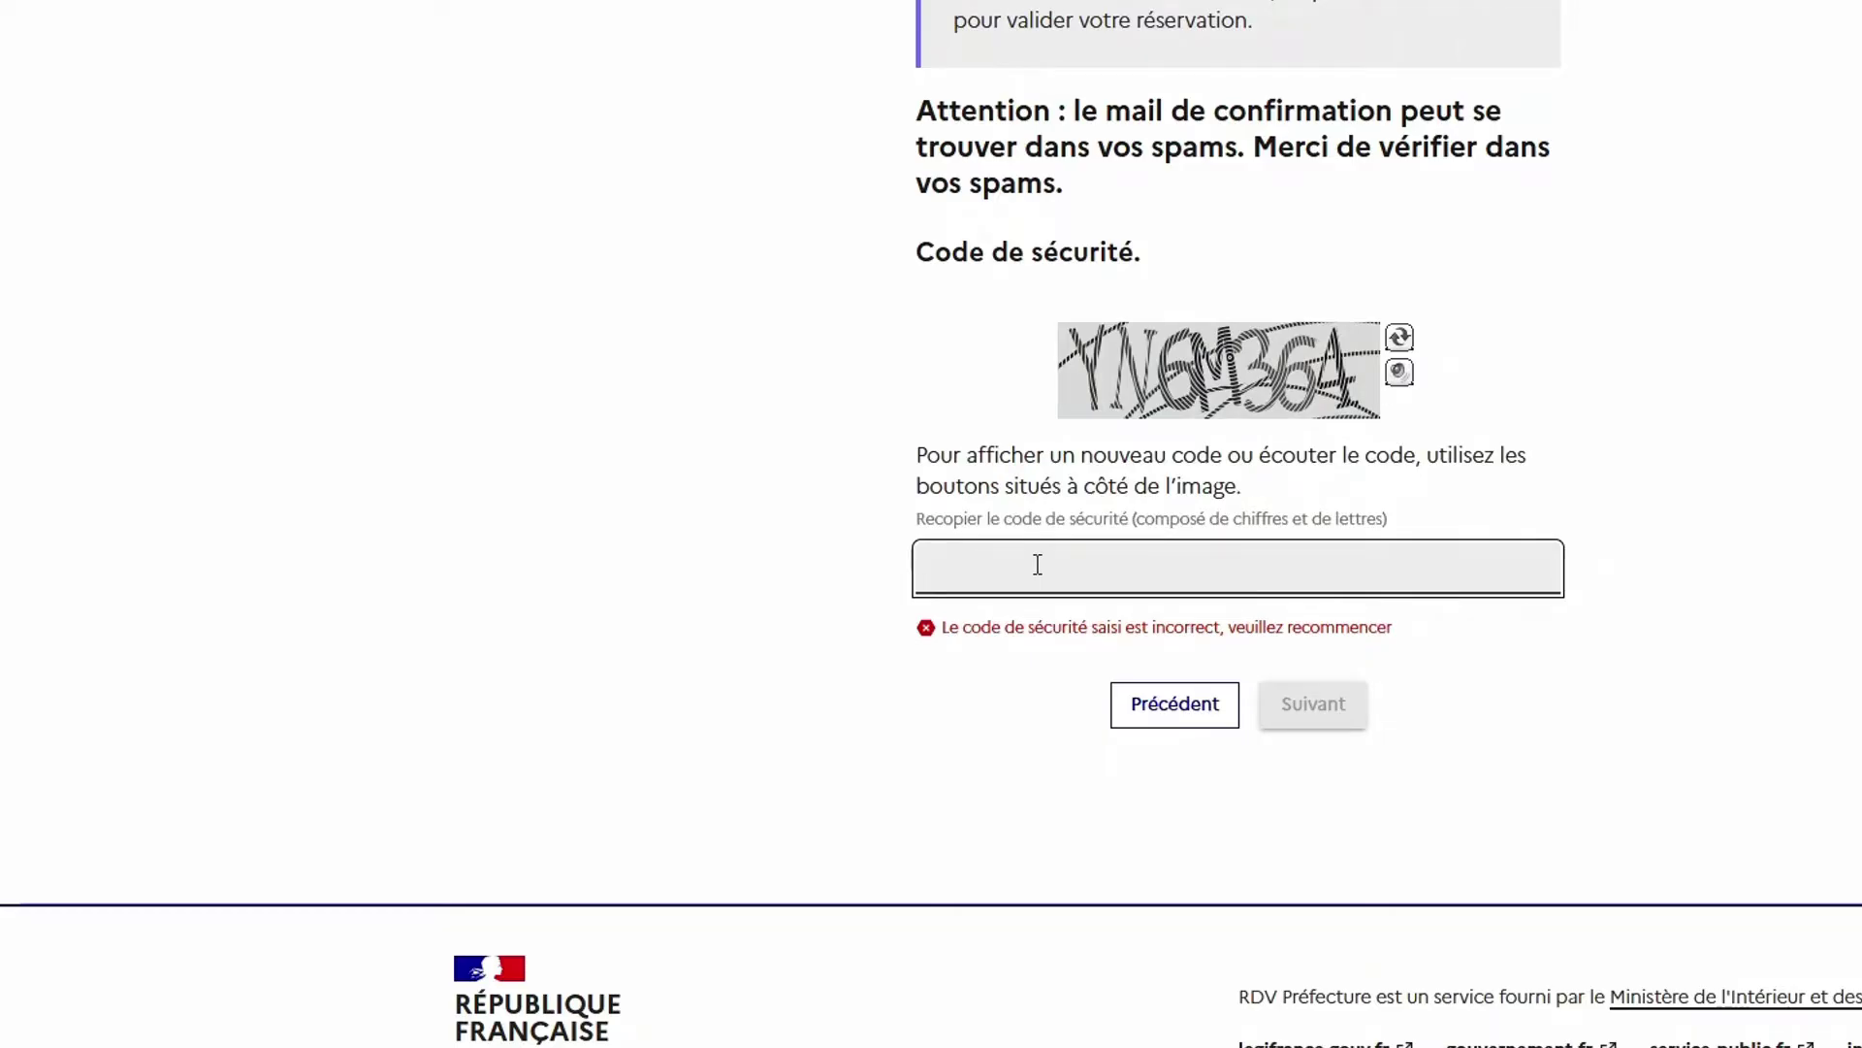
type("YN6")
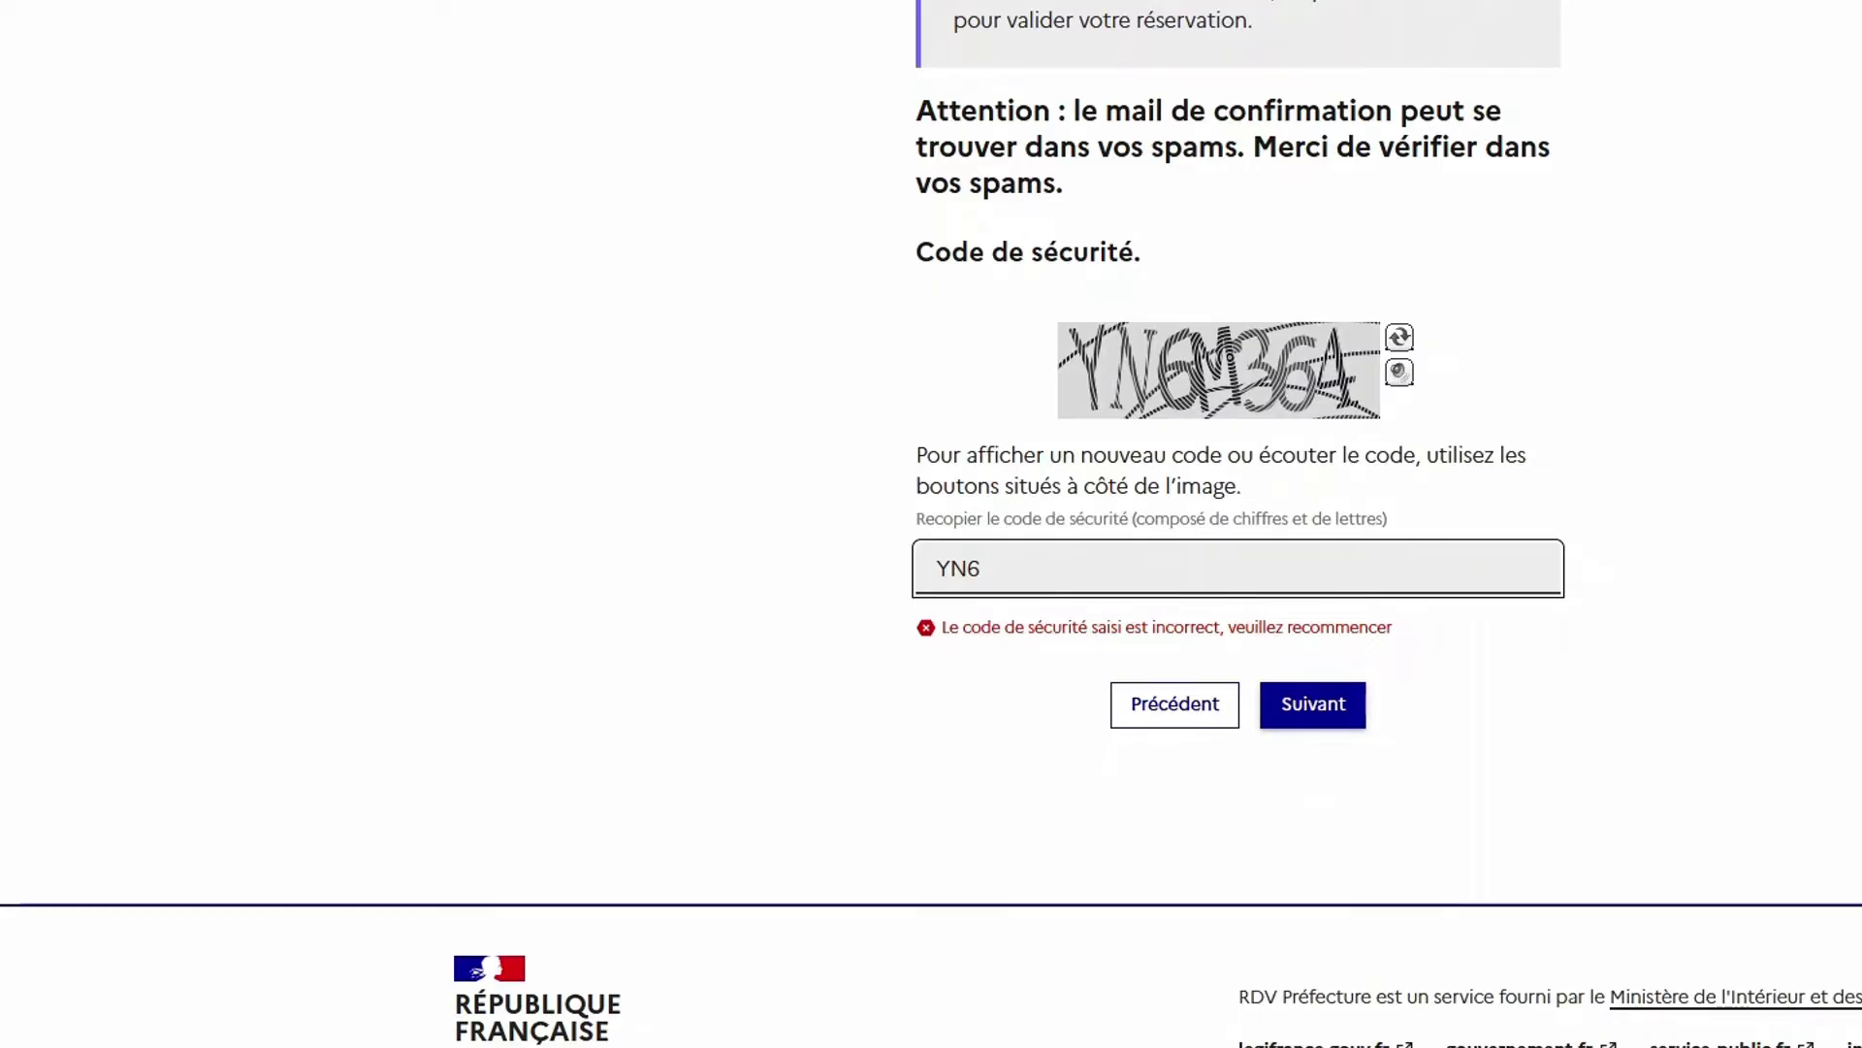
type("M364")
left_click(1322, 704)
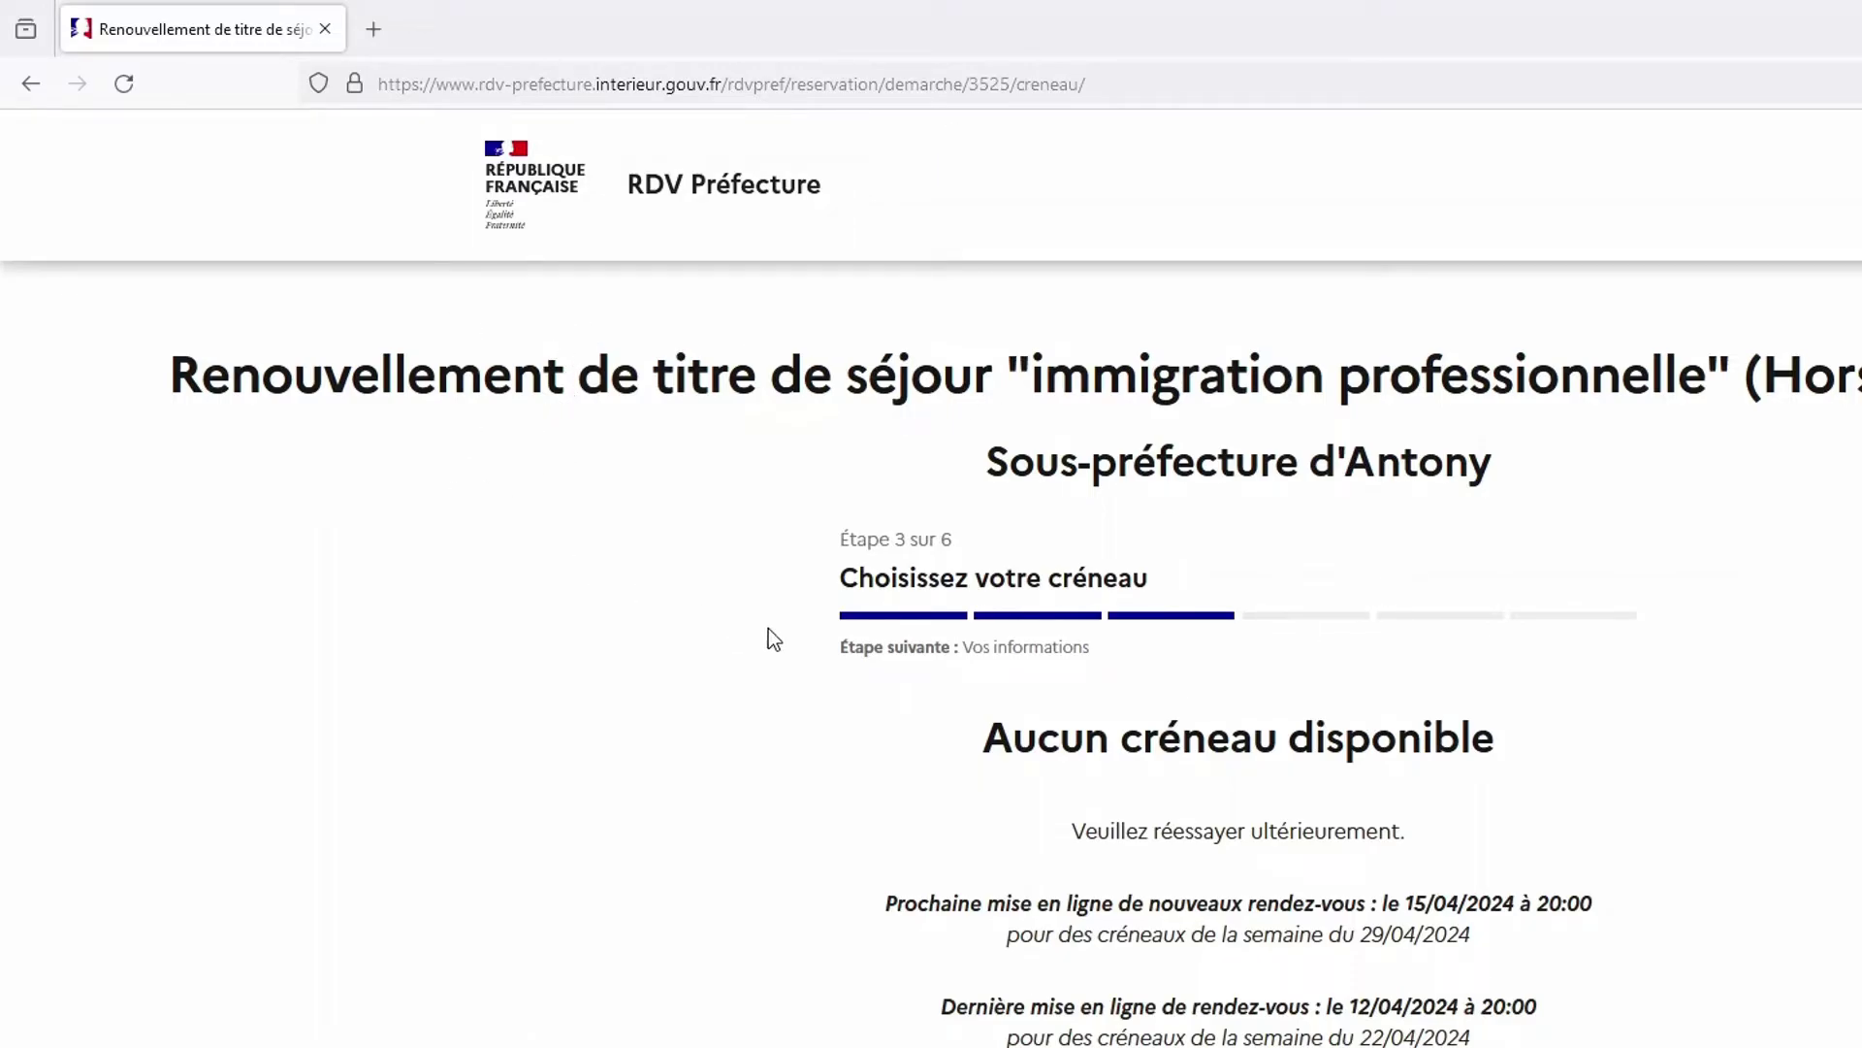
Step: Search Google in a new tab for "DEMANDE DE RENOUVELLEMENT DE CARTE DE SEJOUR SALARIE PREFECTURE DE NANTERRE"
left_click(386, 24)
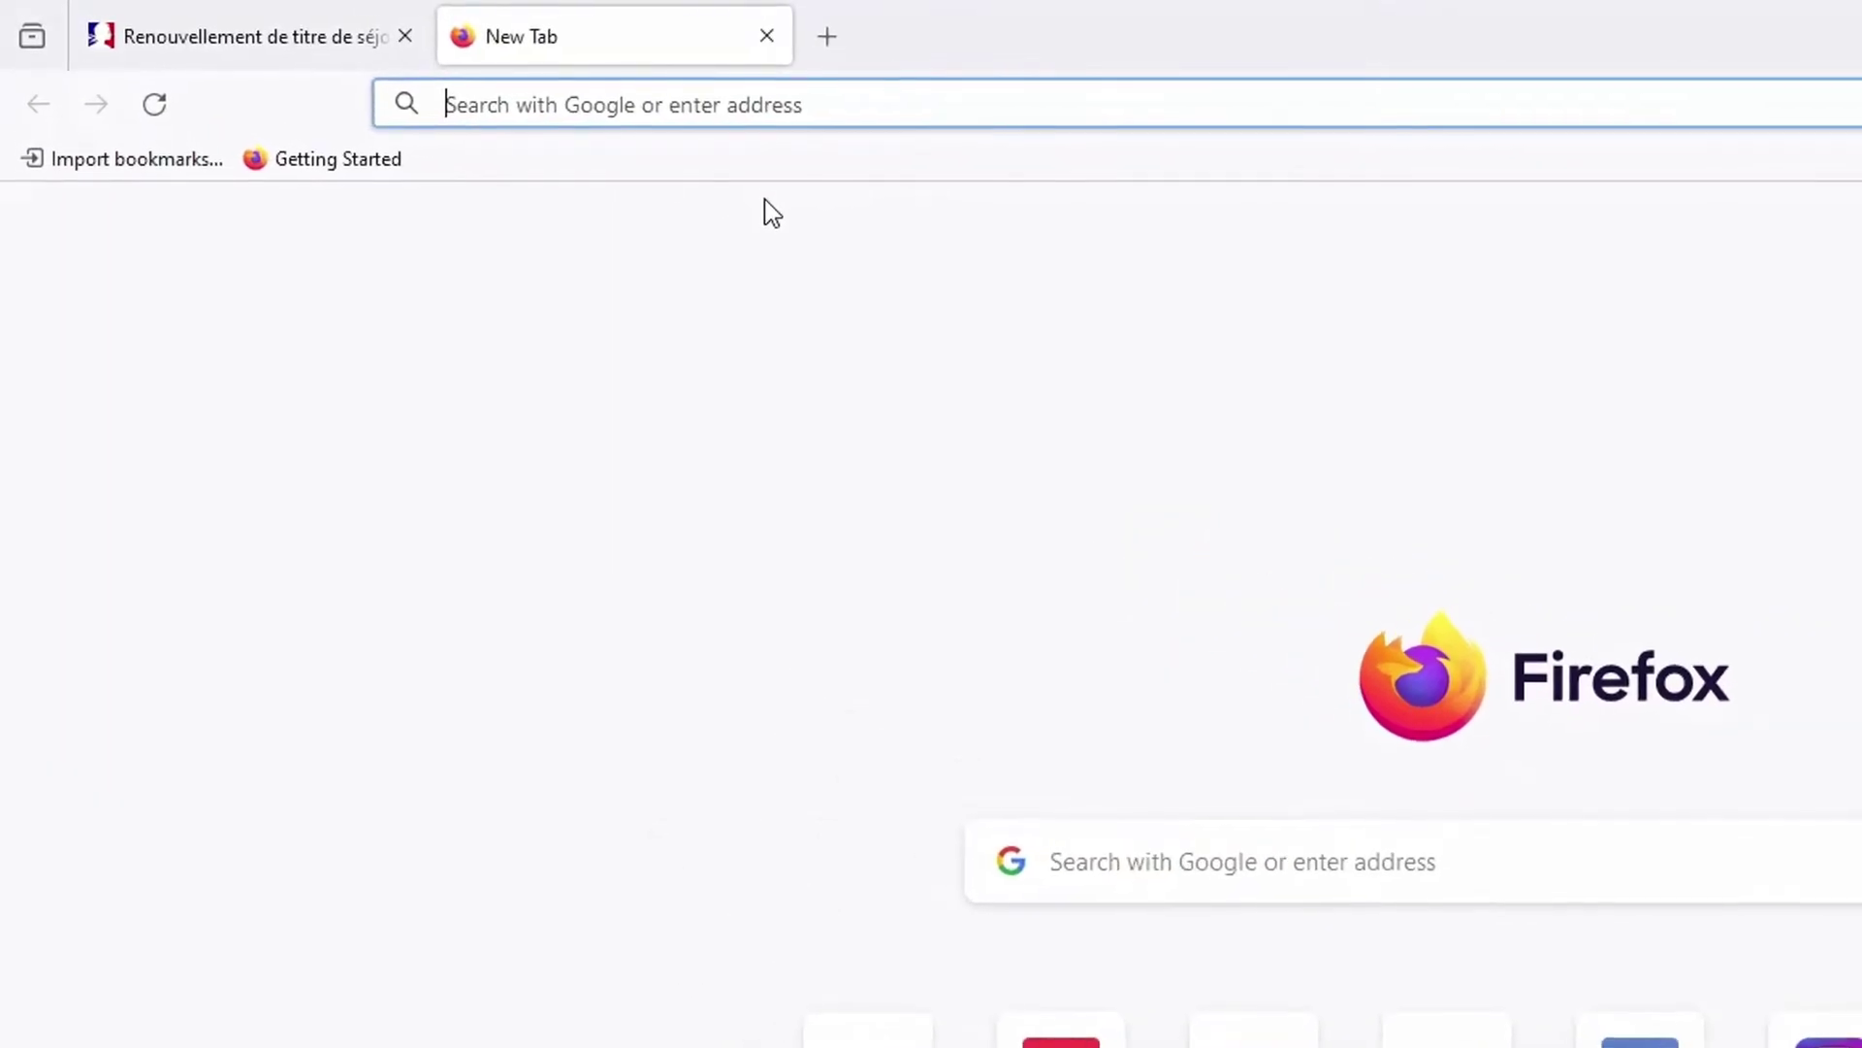
type("R")
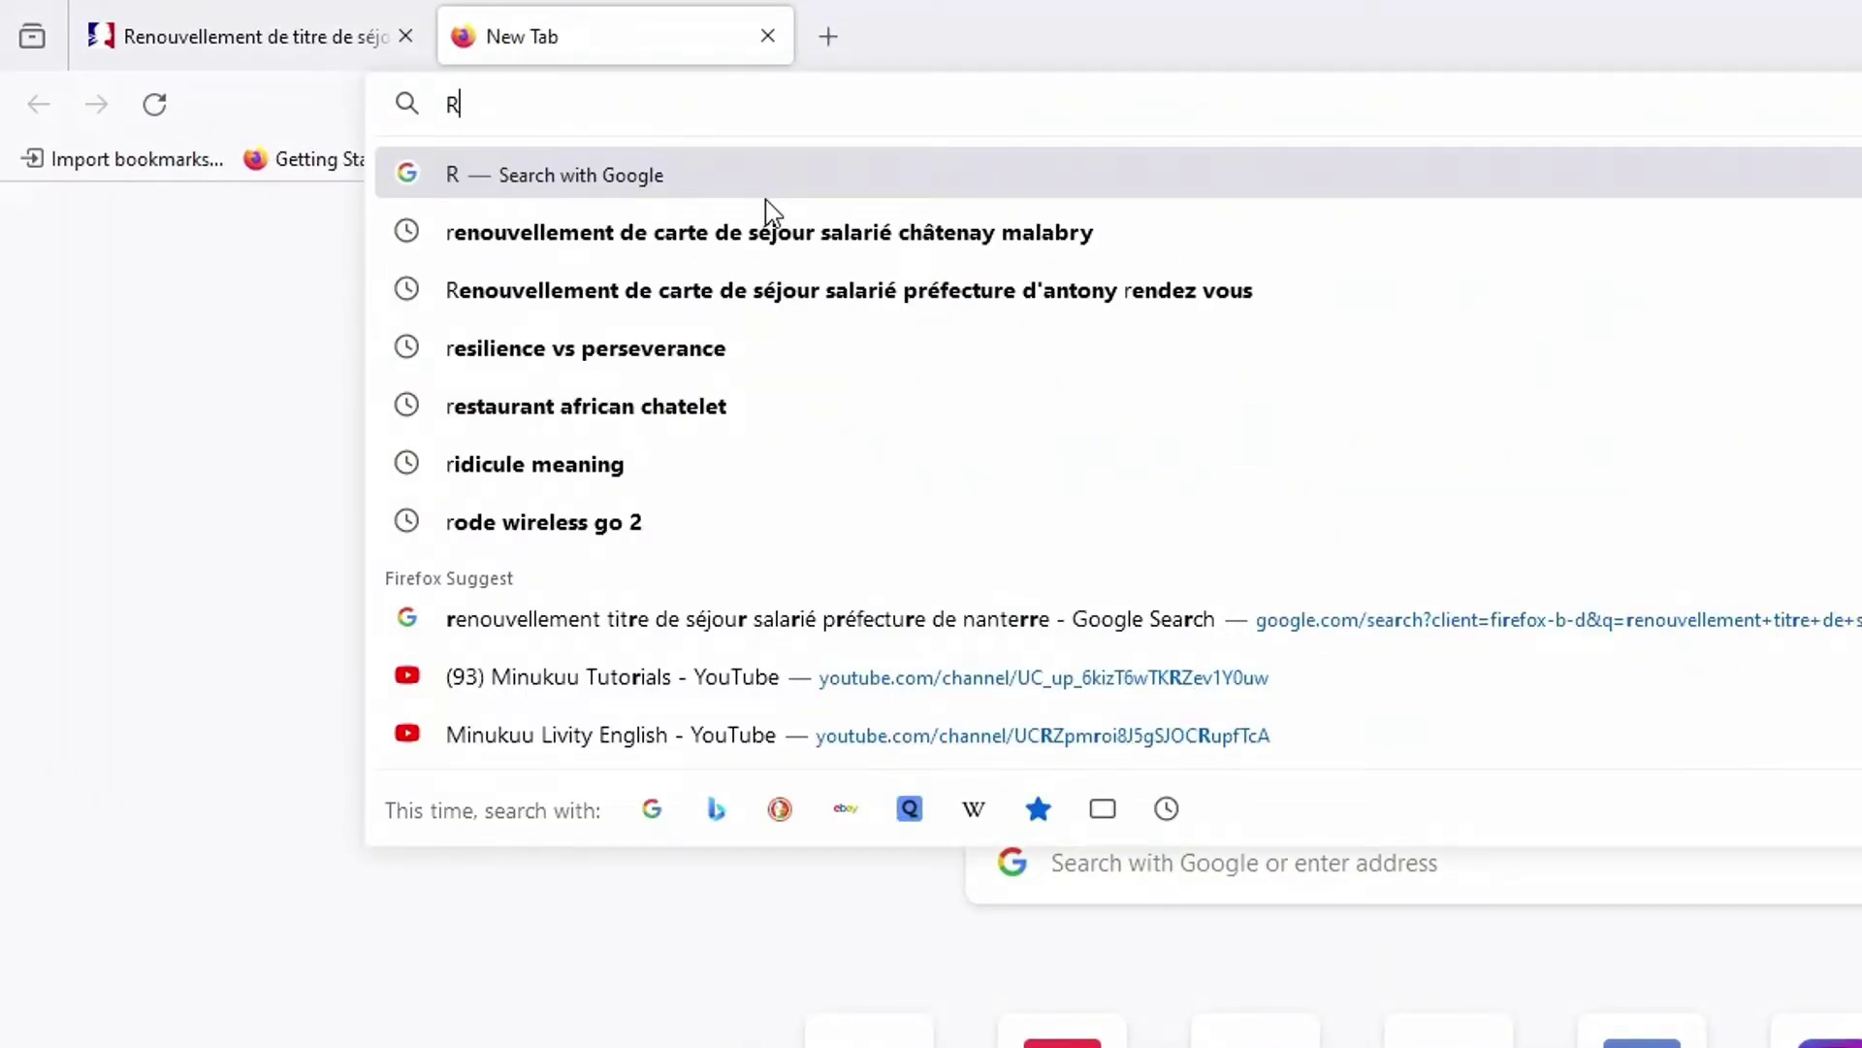
type("en")
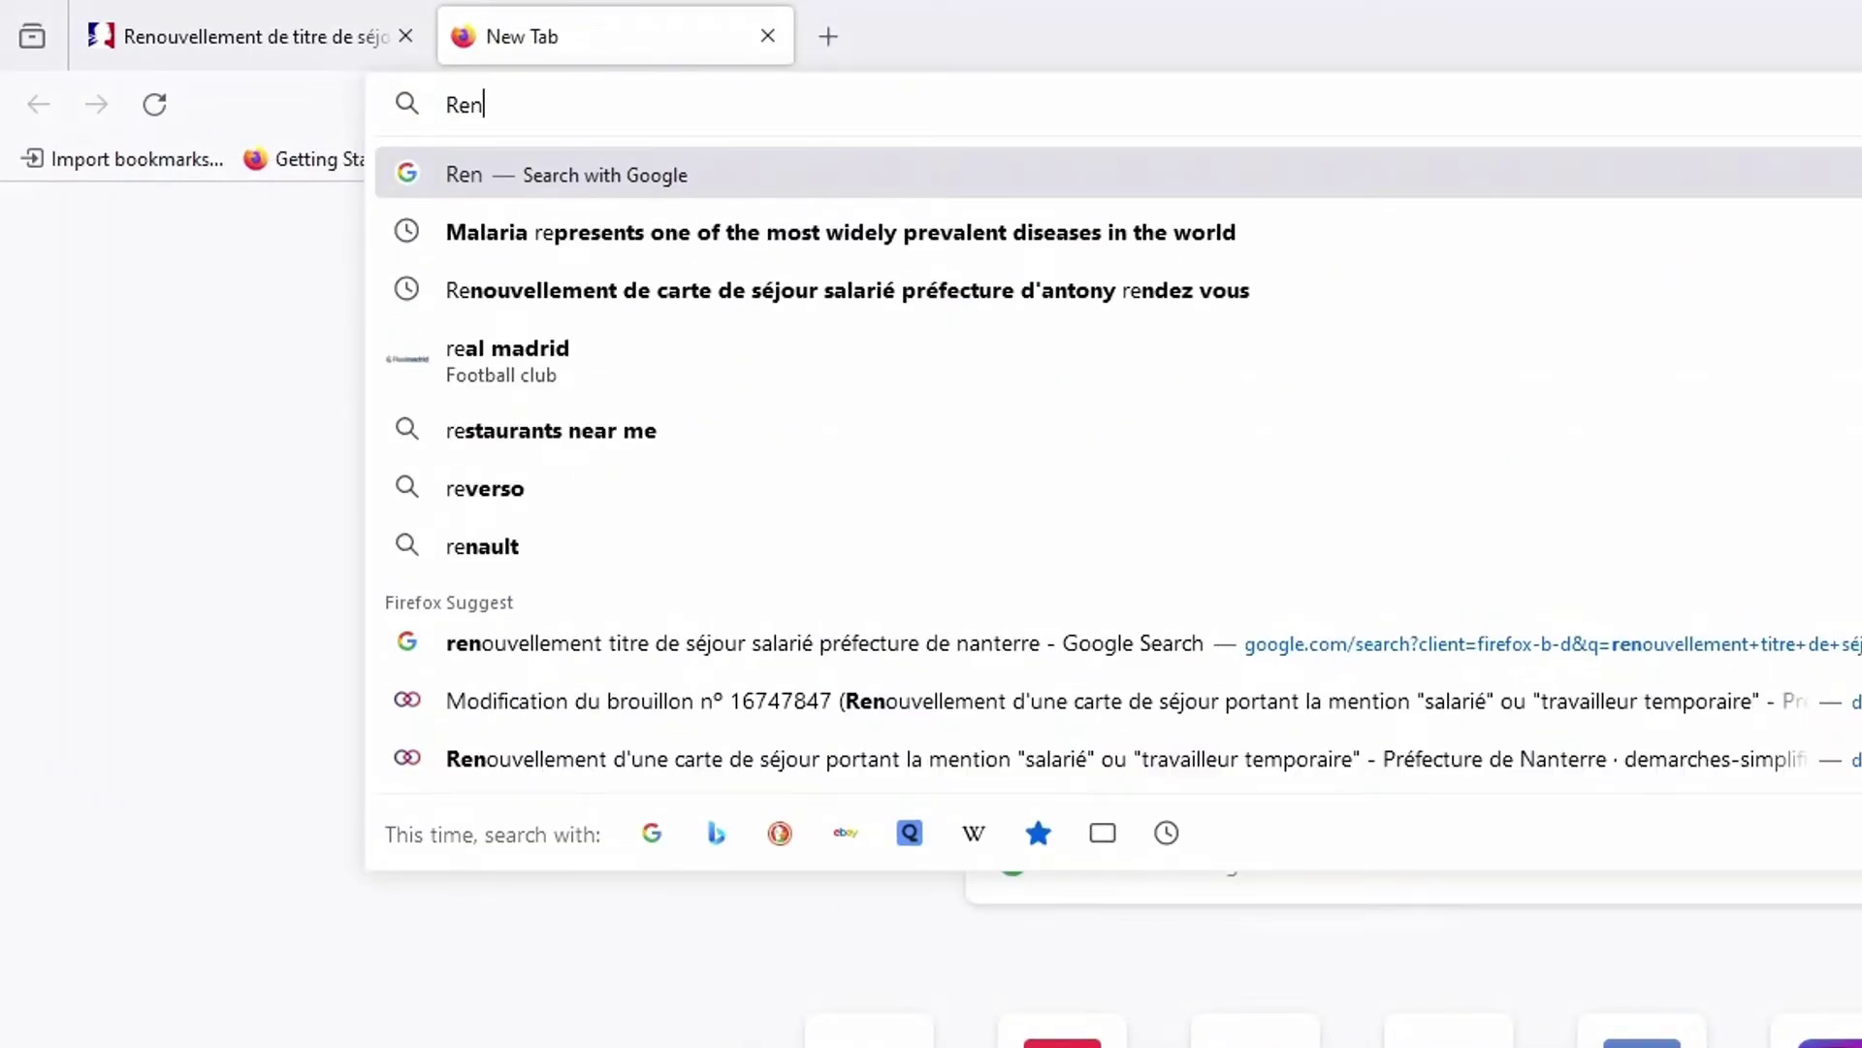
type("ouve")
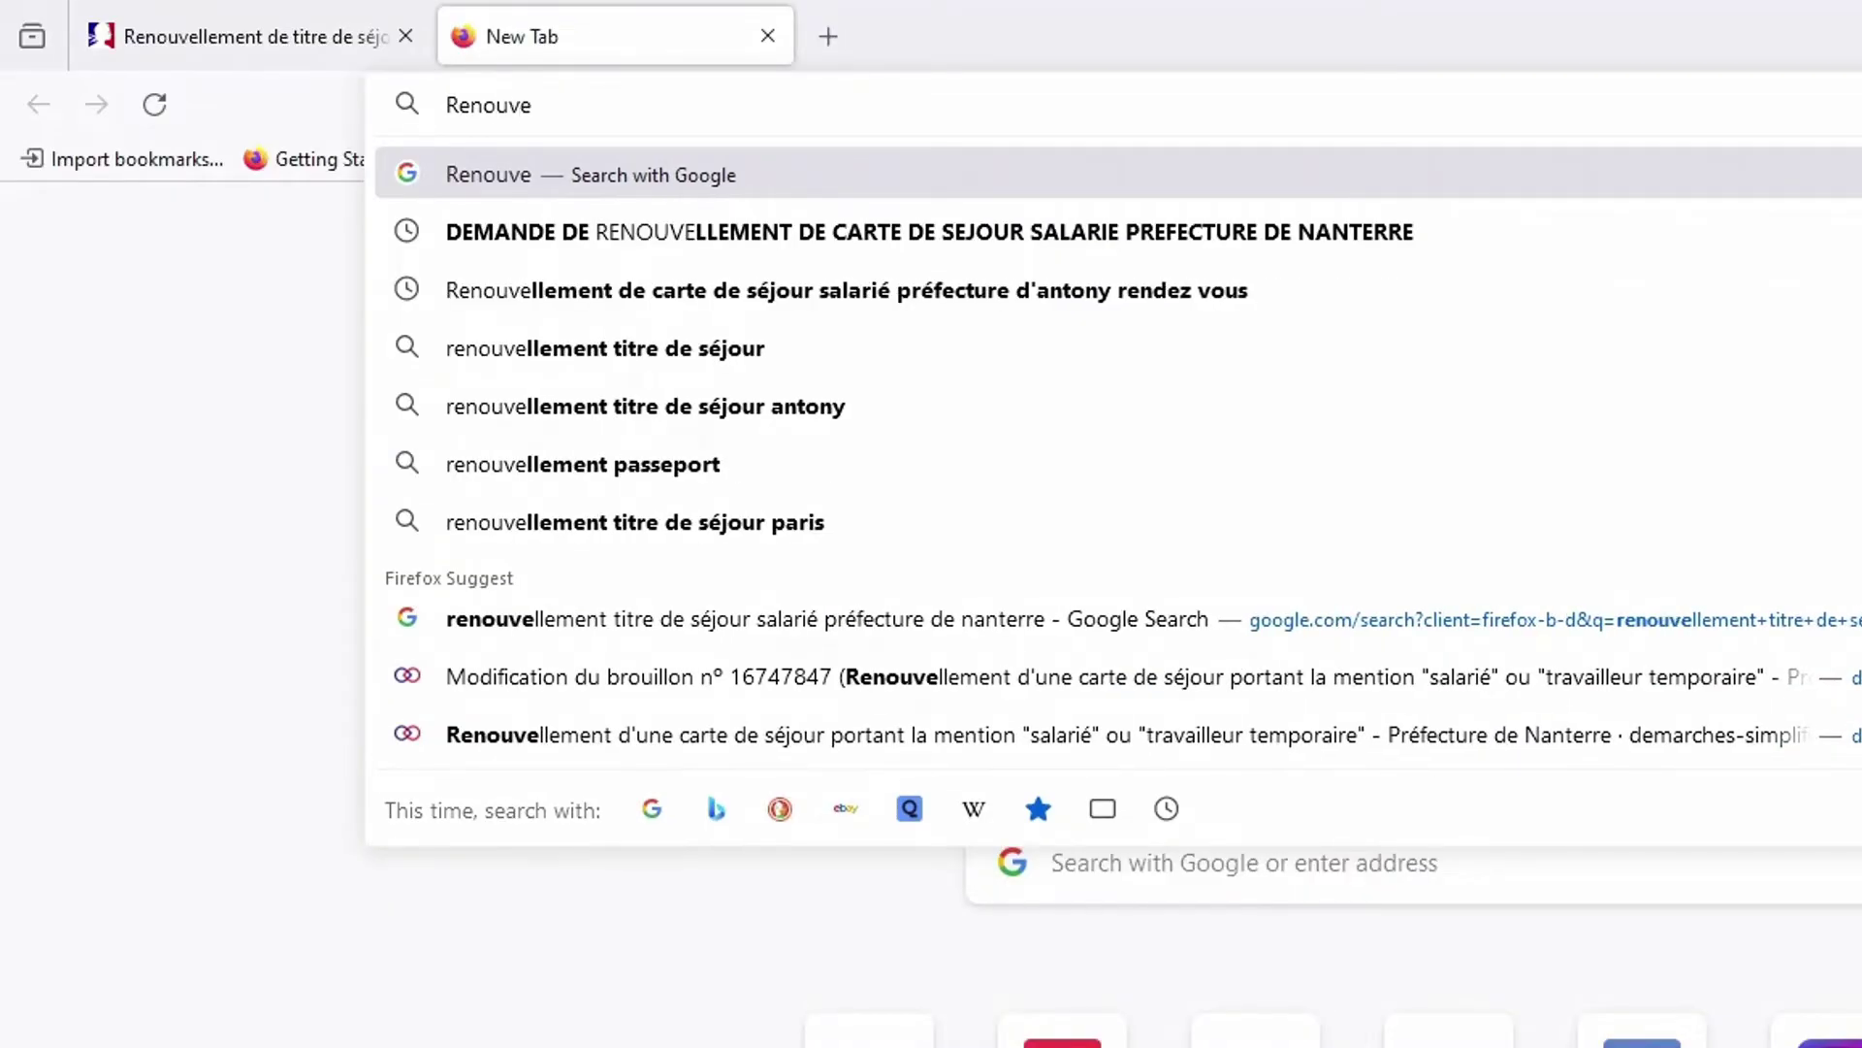
type("lle")
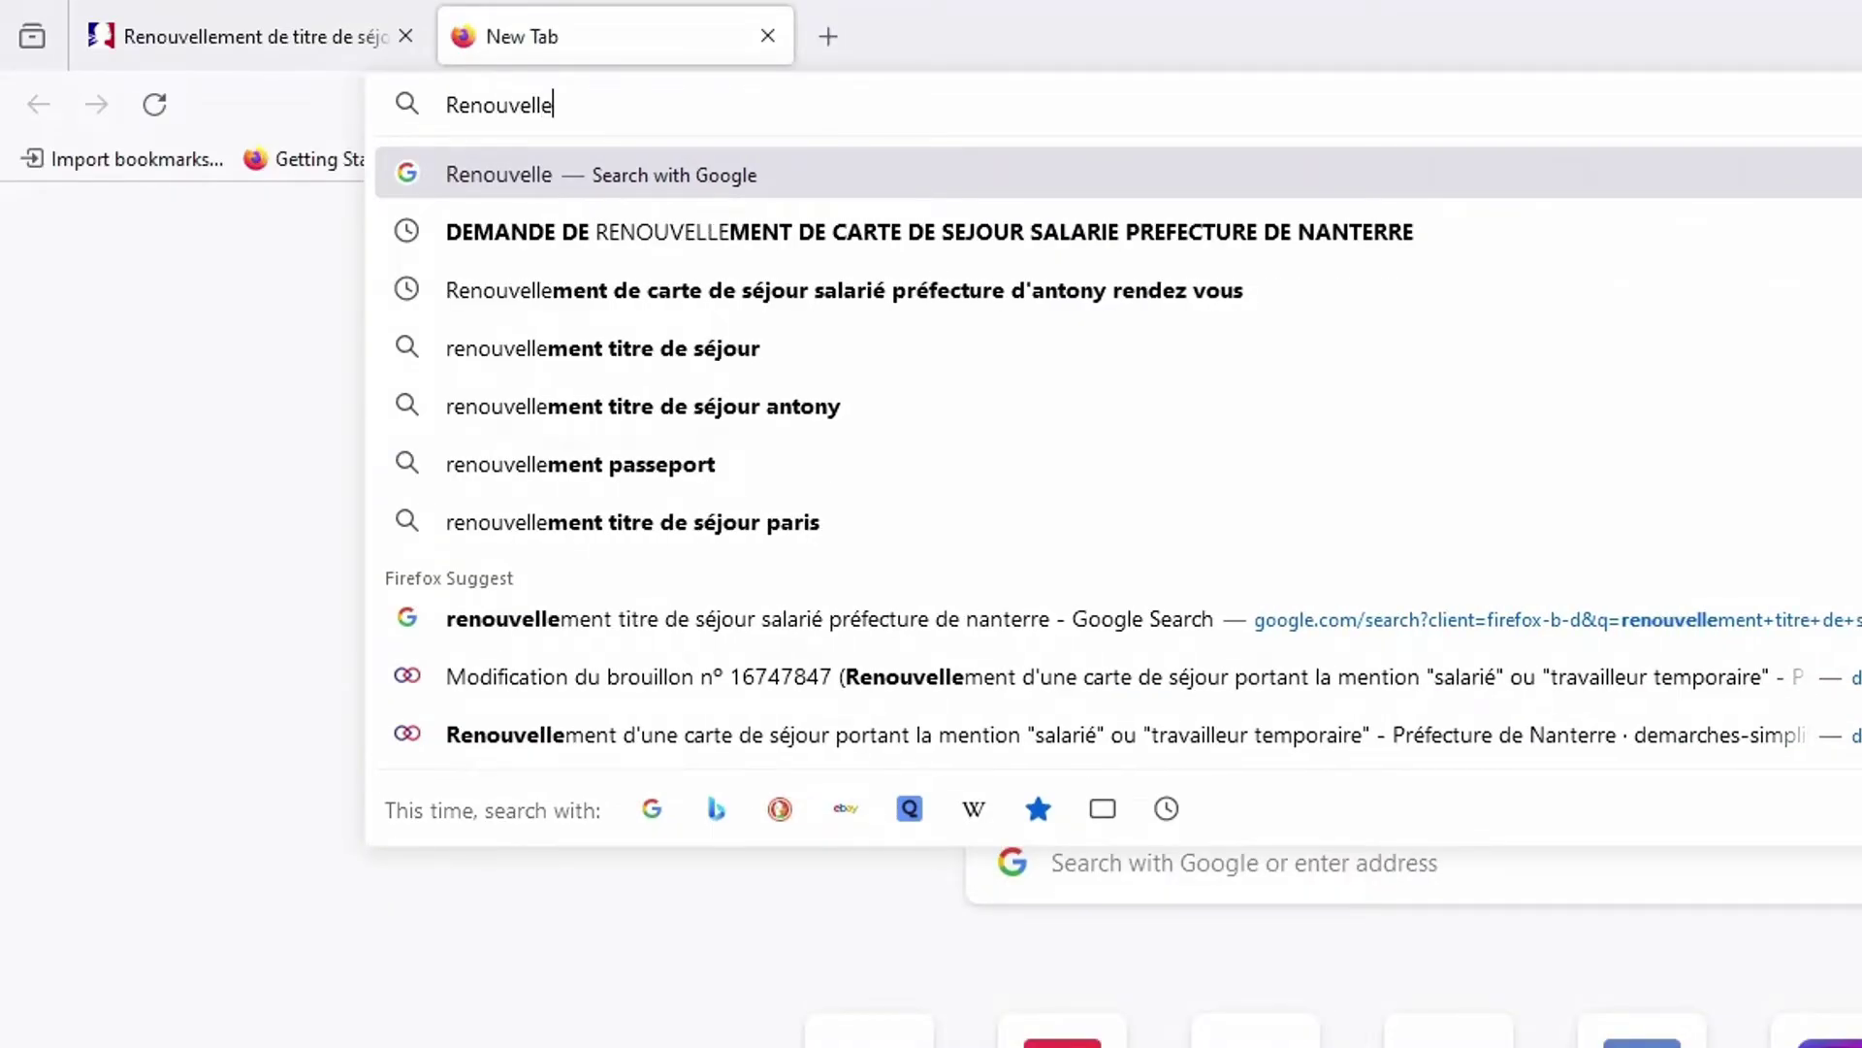
type("ment ")
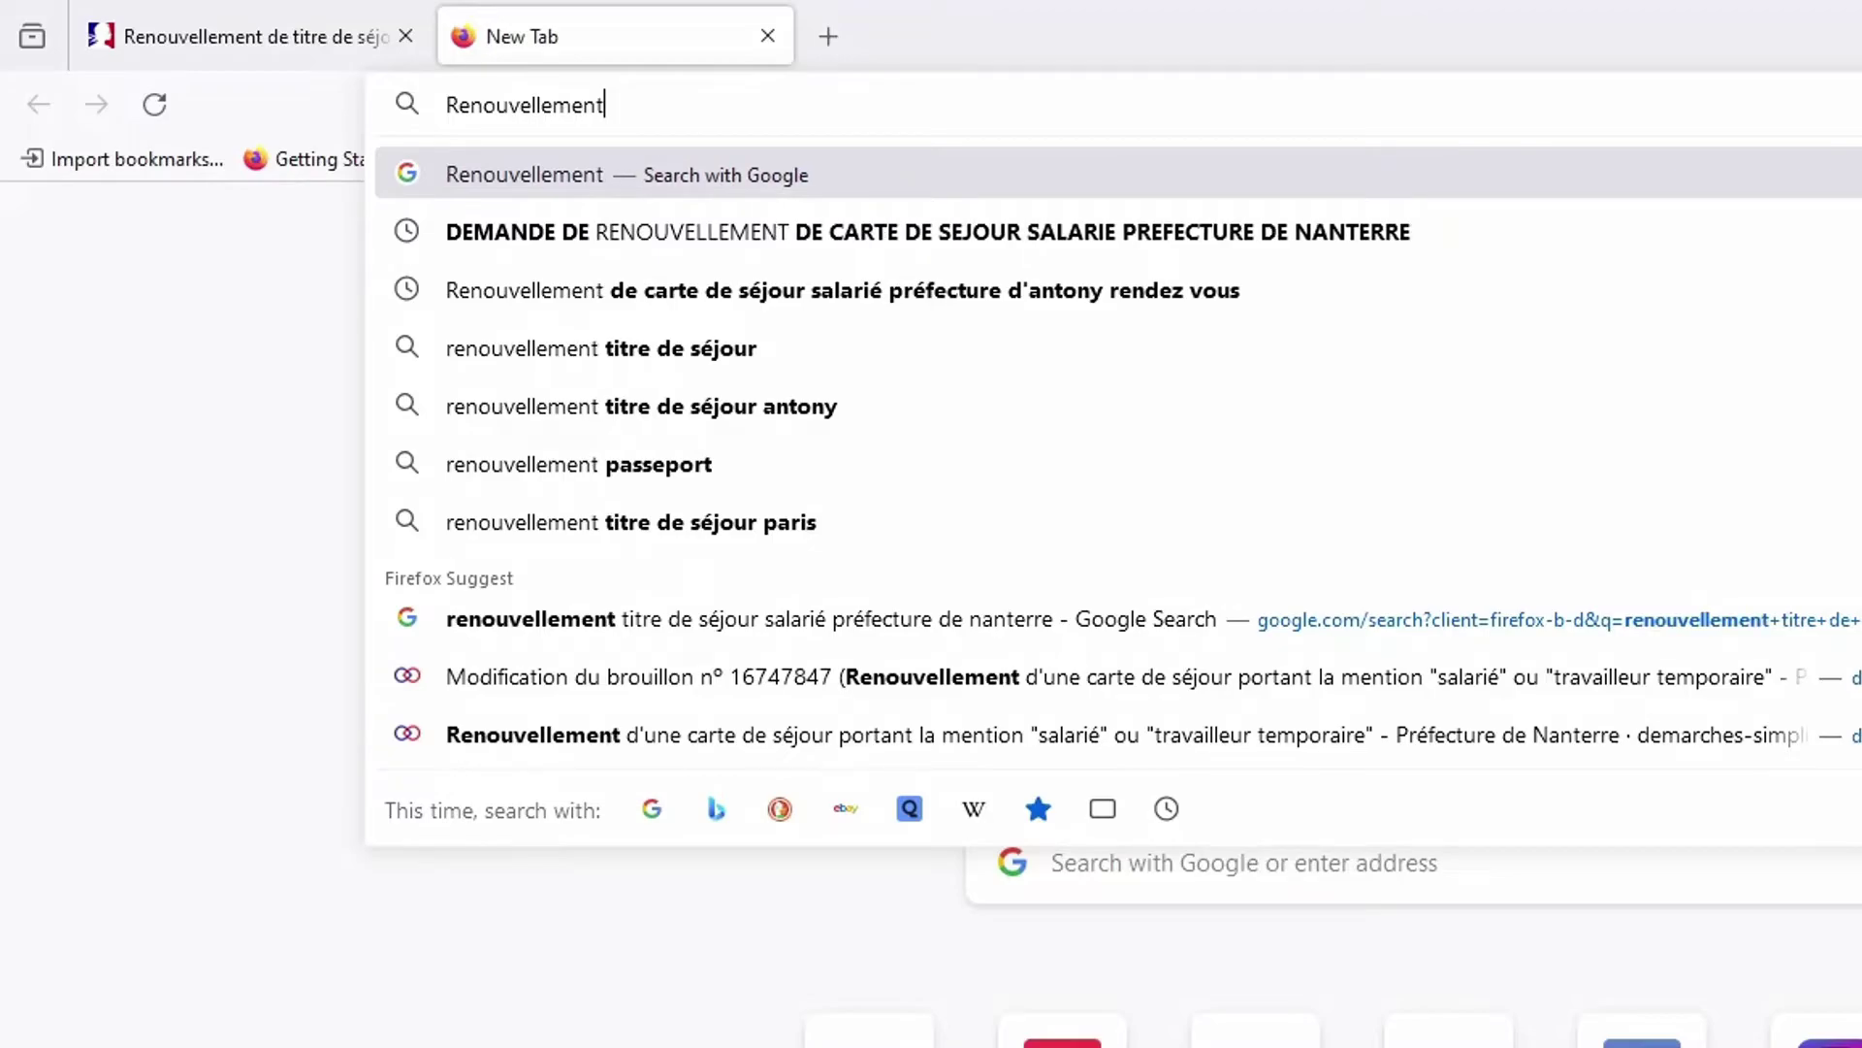
type("de")
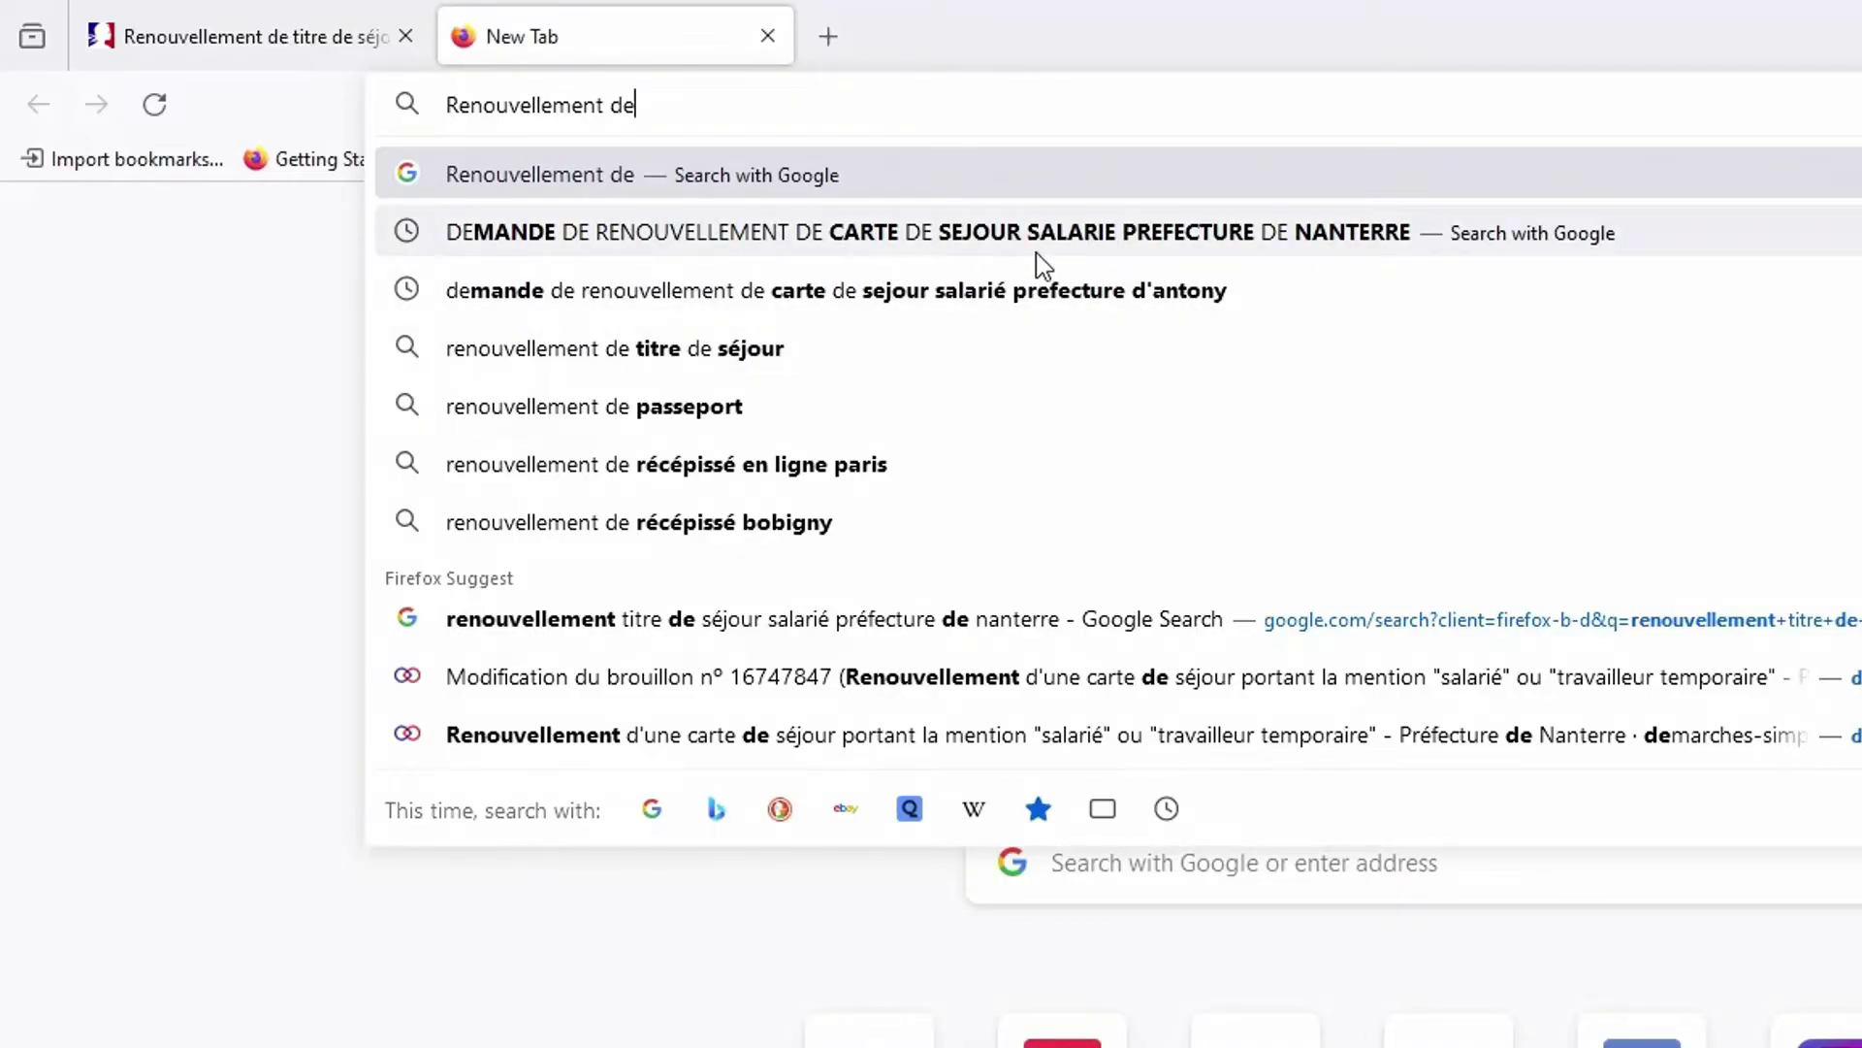
left_click(1228, 247)
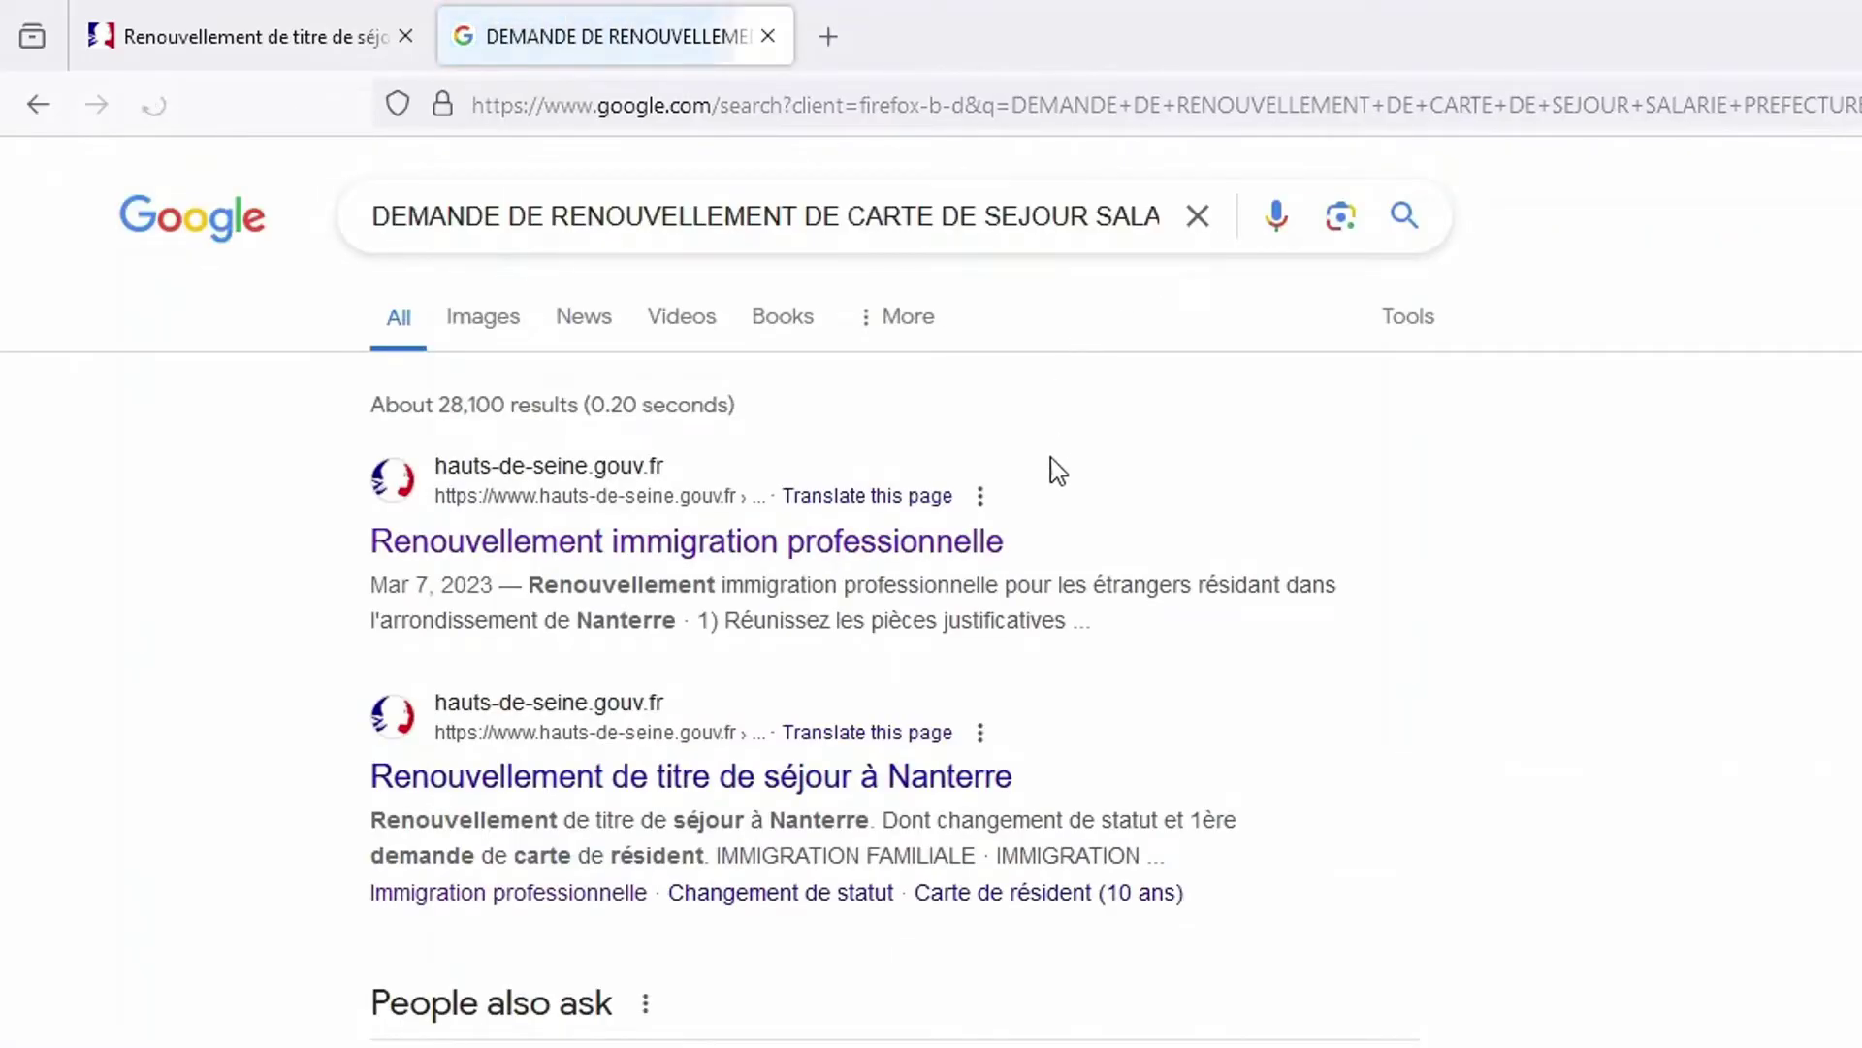
Step: Open Nanterre's Renouvellement immigration professionnelle page and the list of supporting documents linked in its Salarié section
left_click(653, 543)
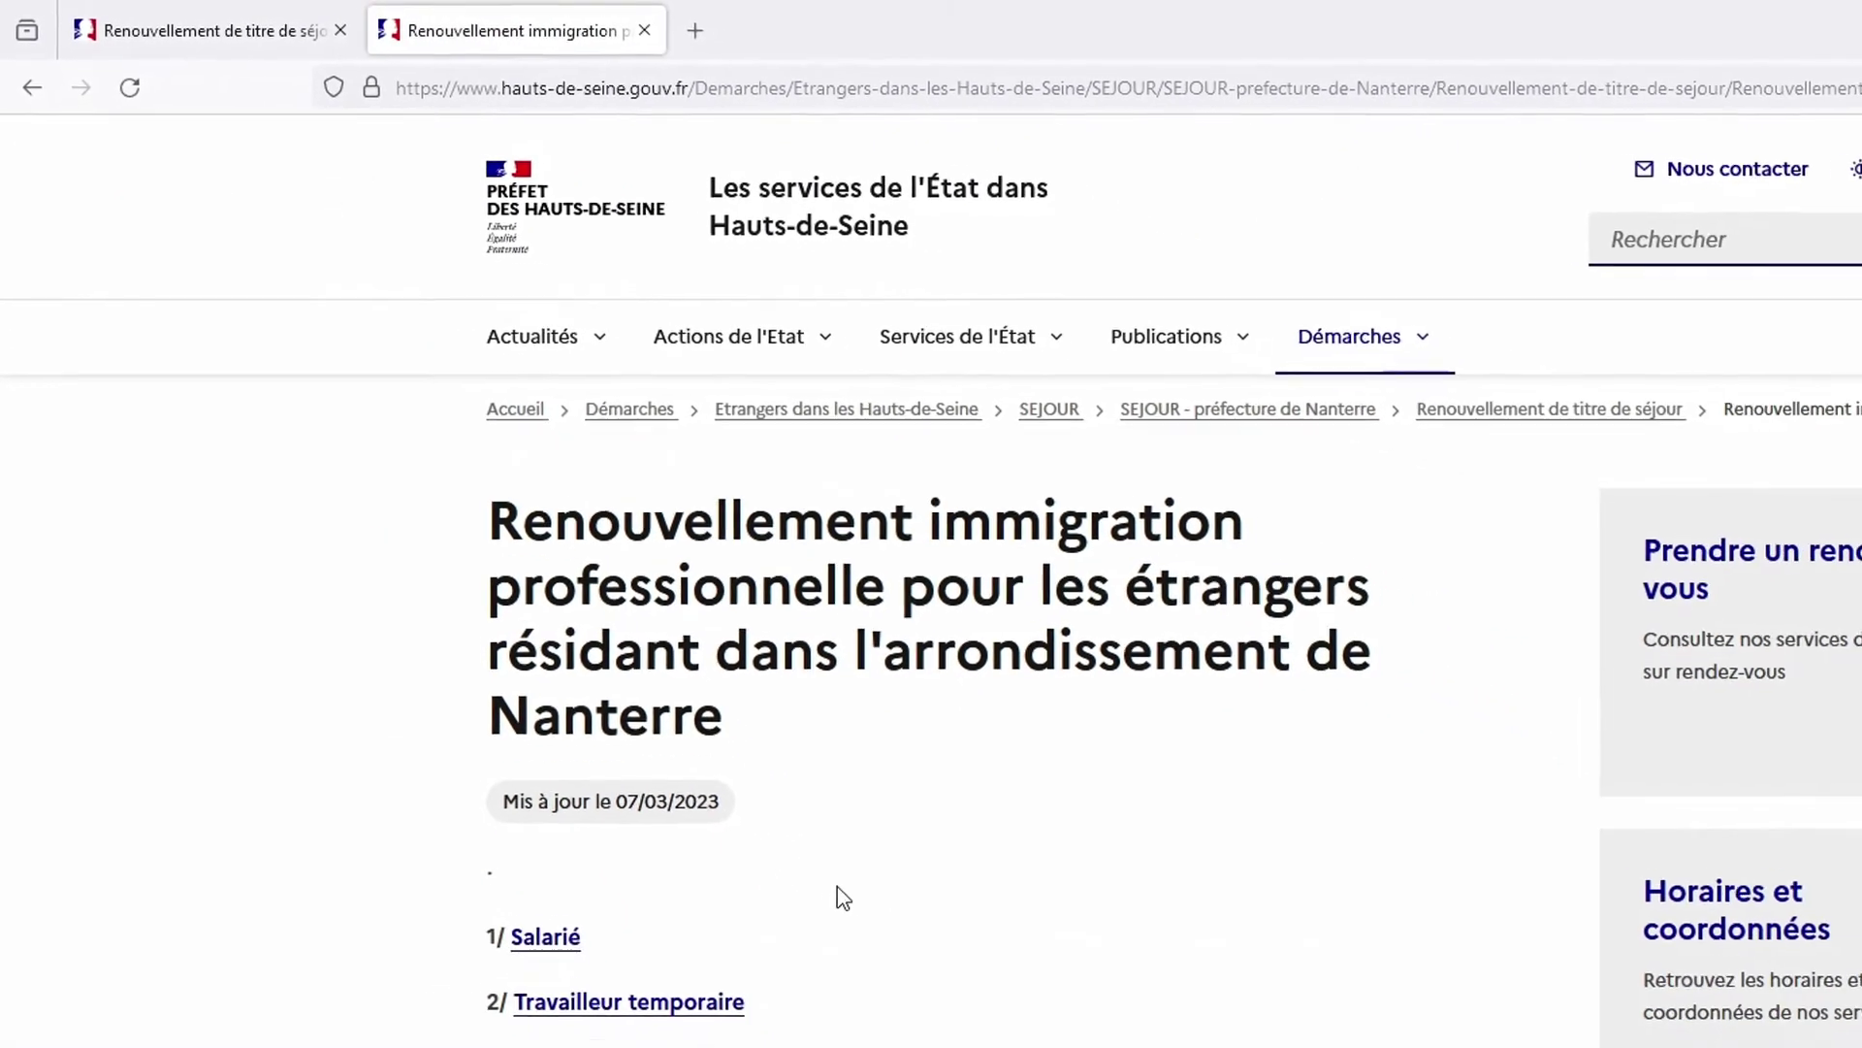
left_click(527, 908)
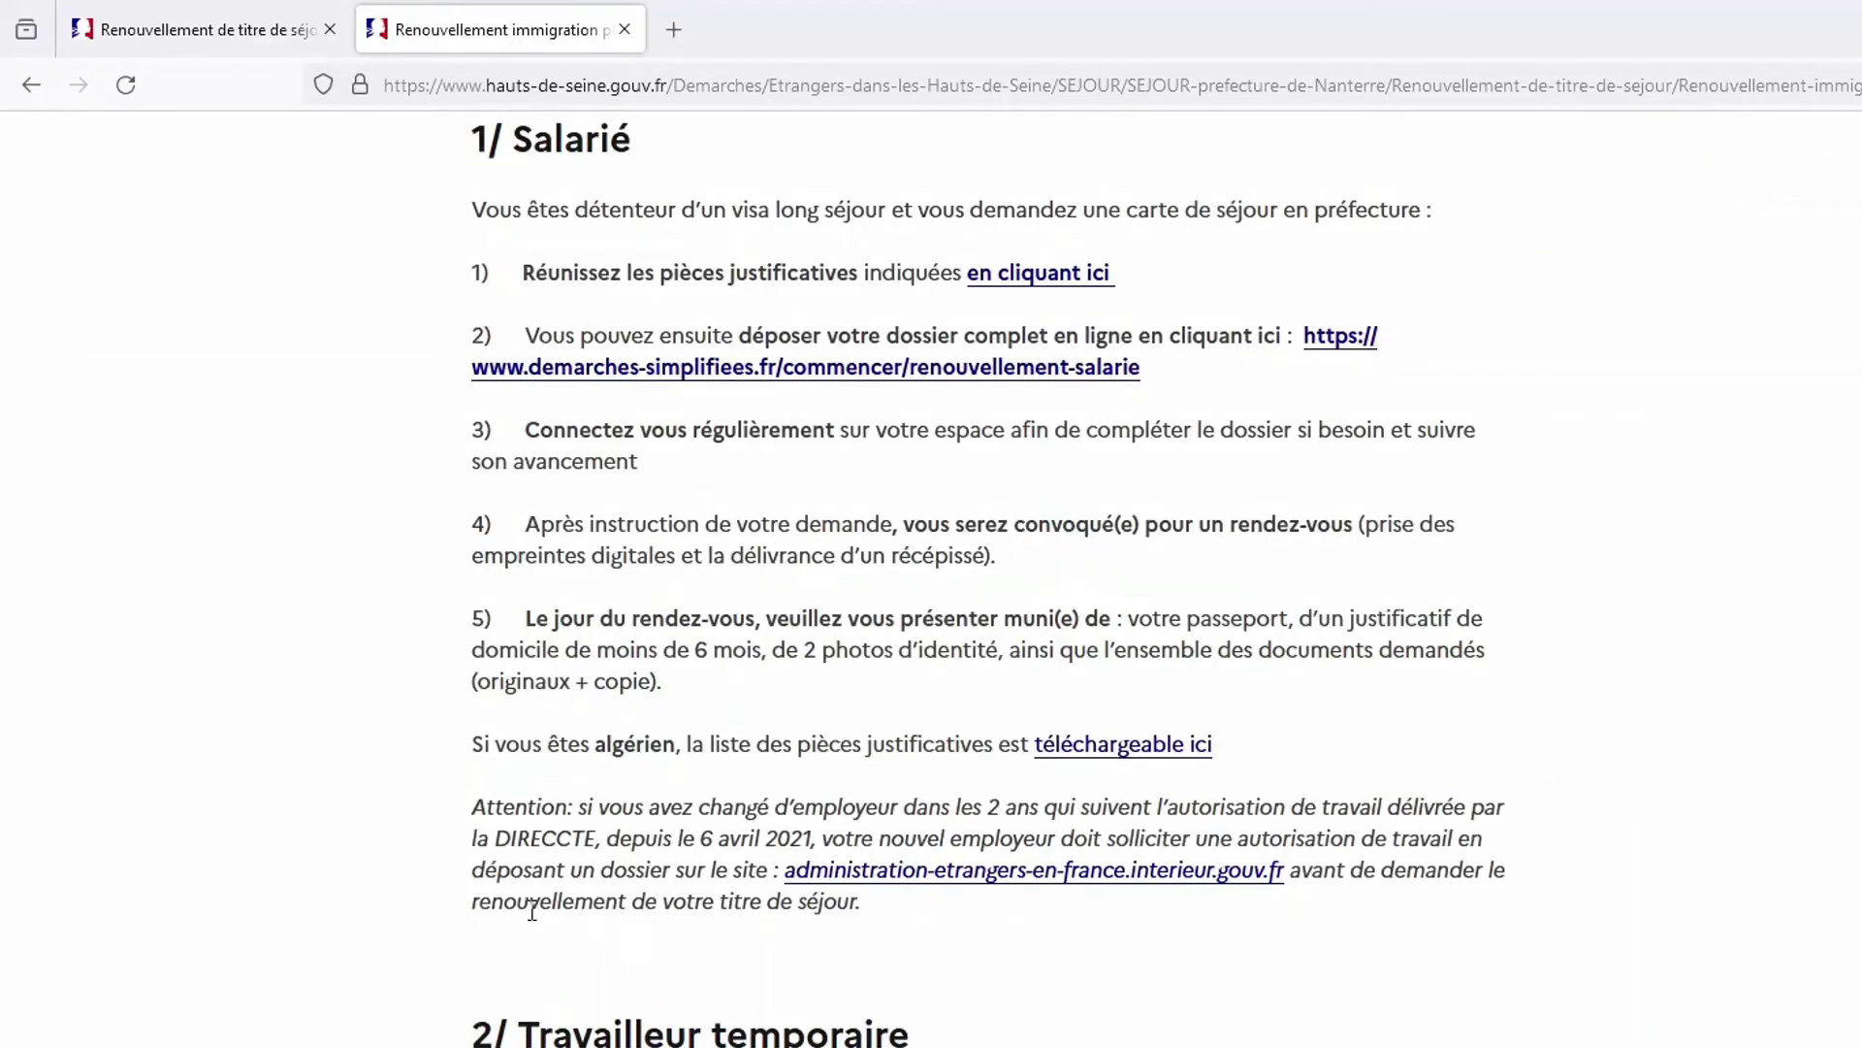
scroll(881, 500, "up", 2)
scroll(941, 408, "up", 1)
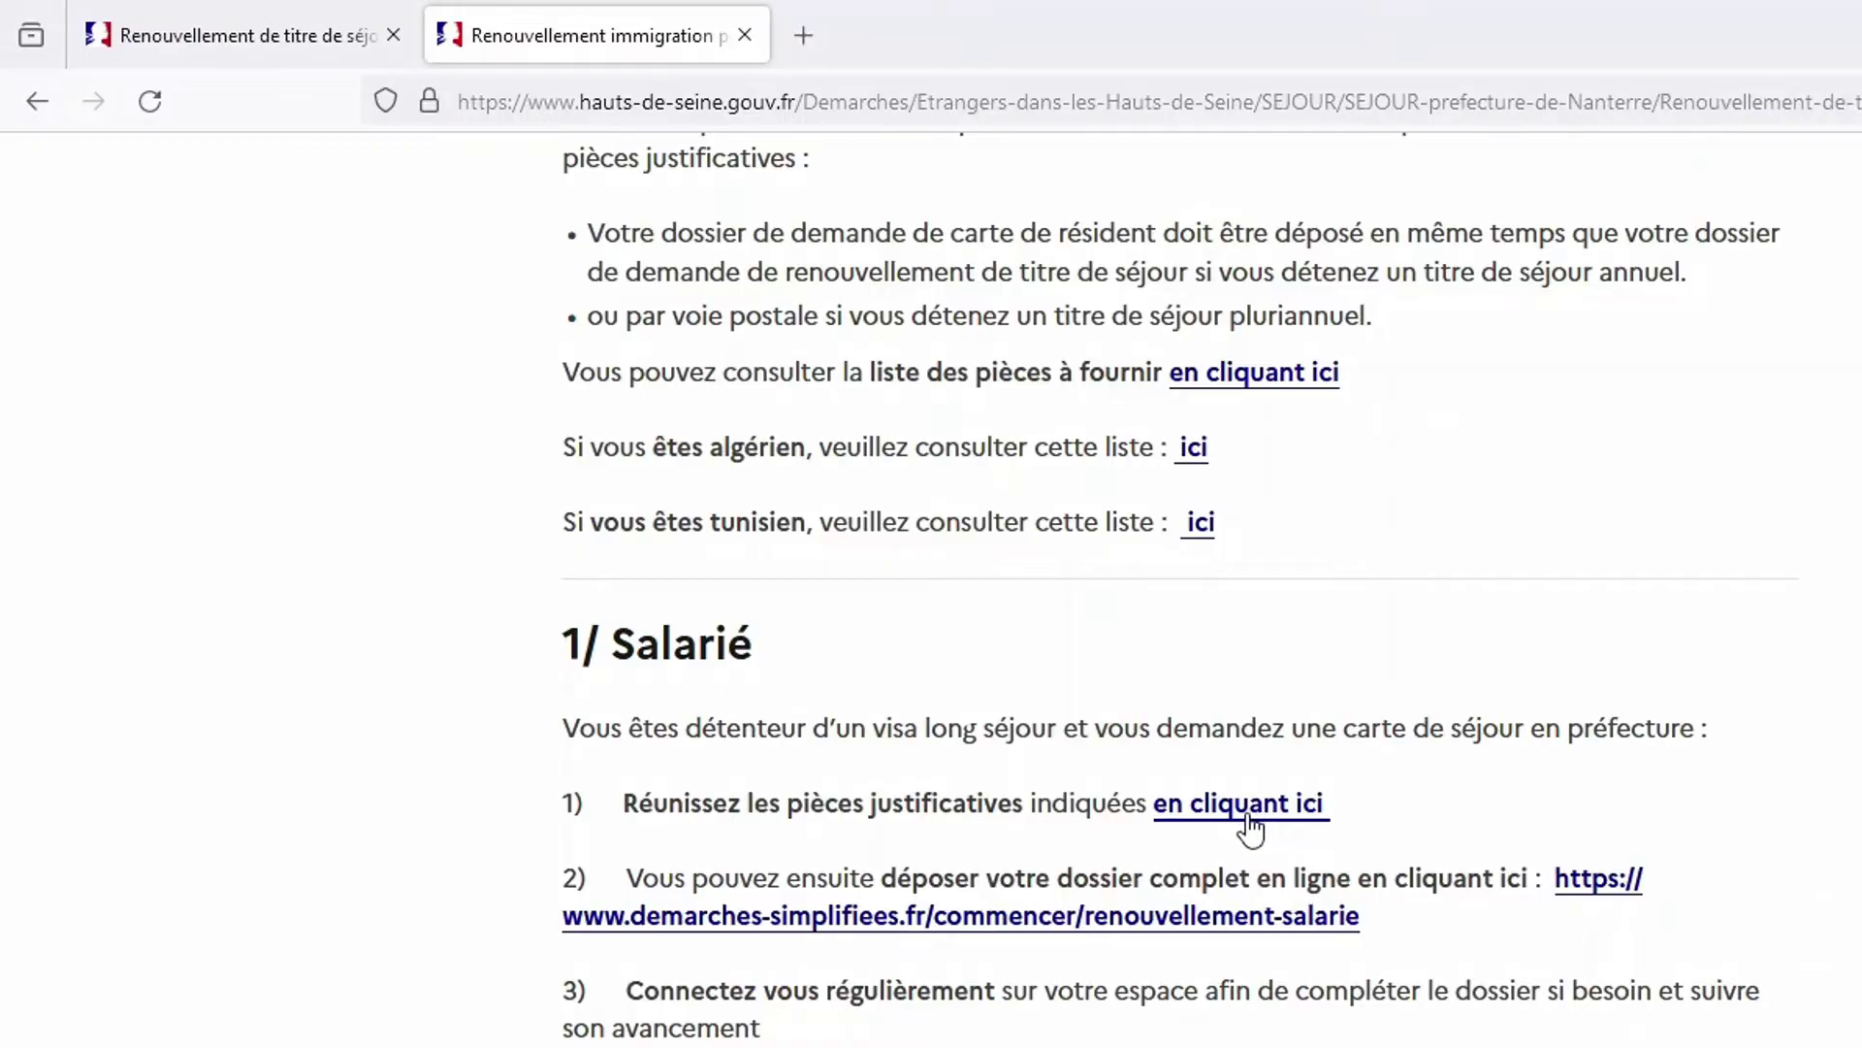
left_click(1251, 825)
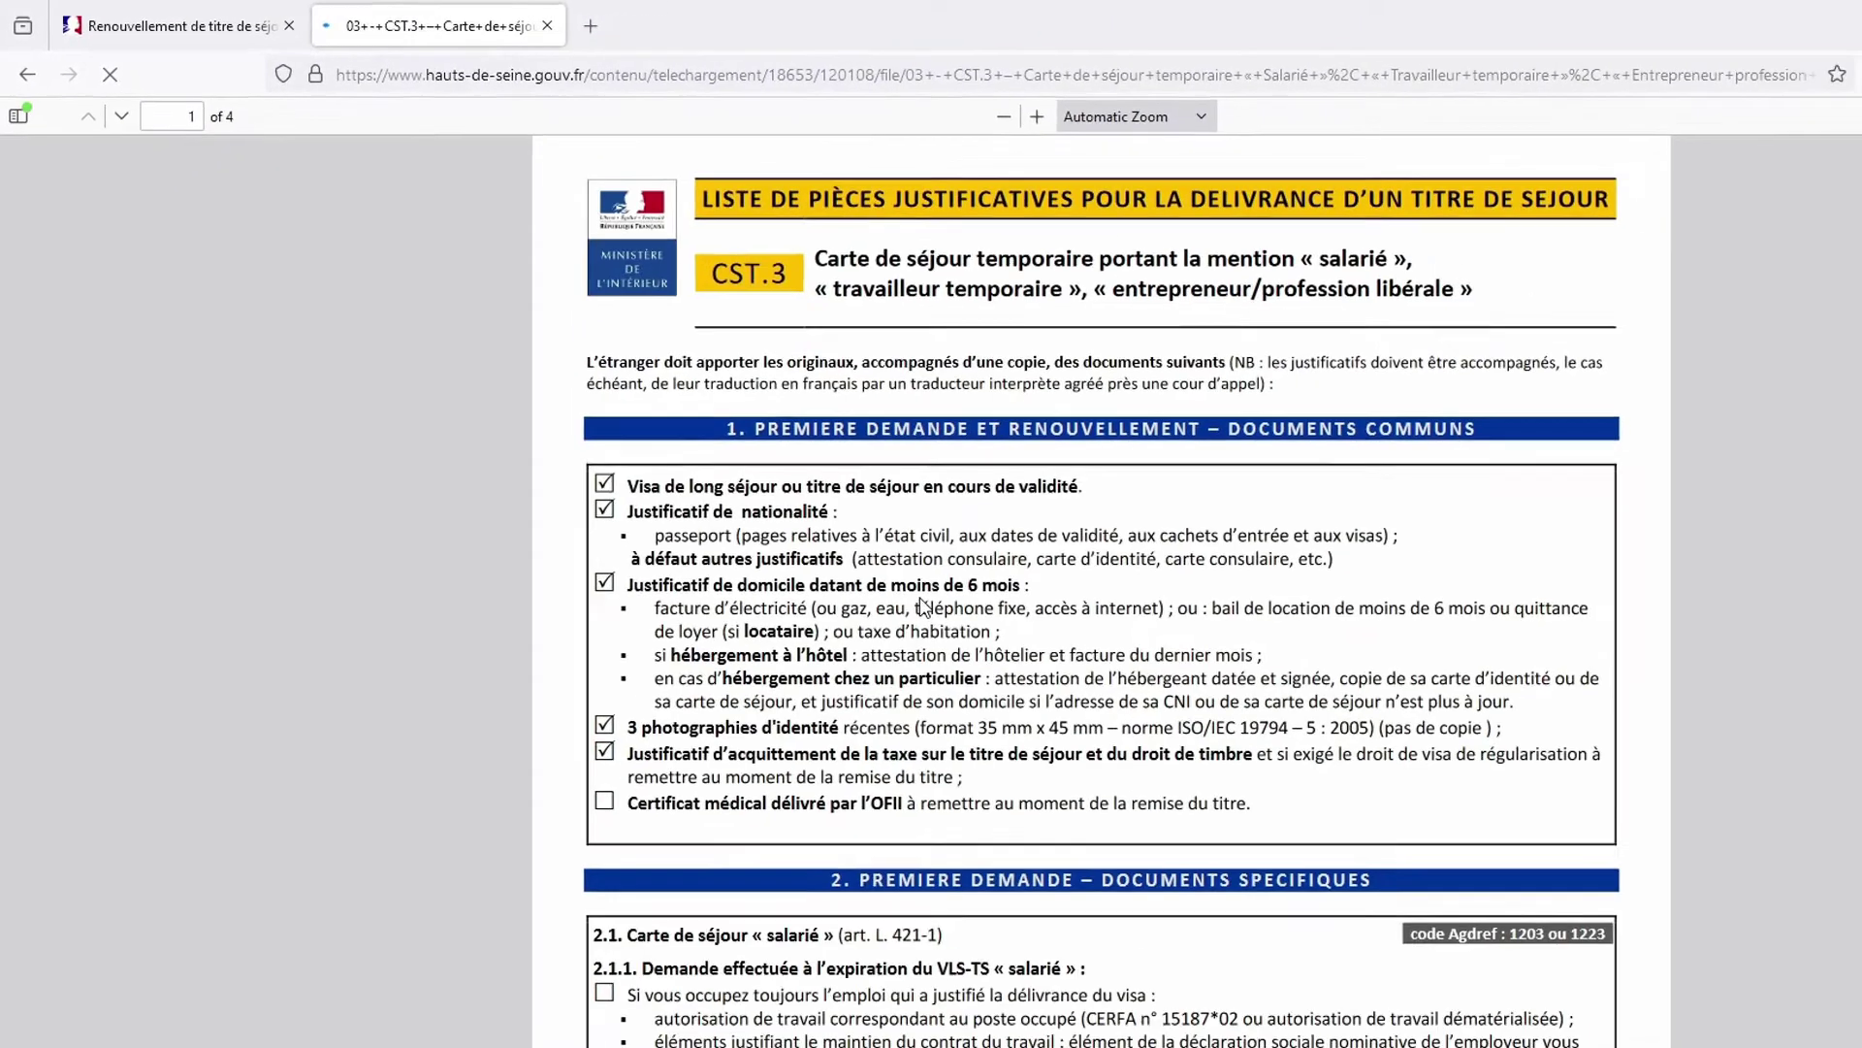